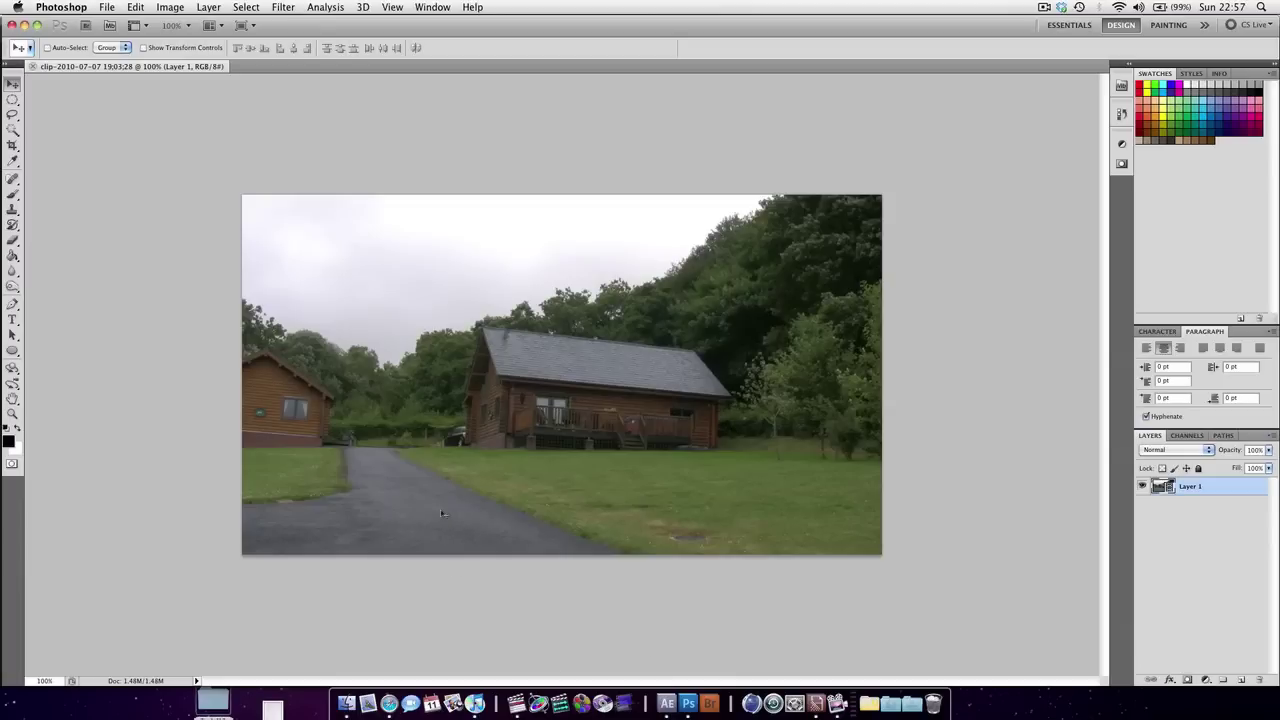
- Make two copies of the photo layer, rasterizing the first copy
key(super+equal)
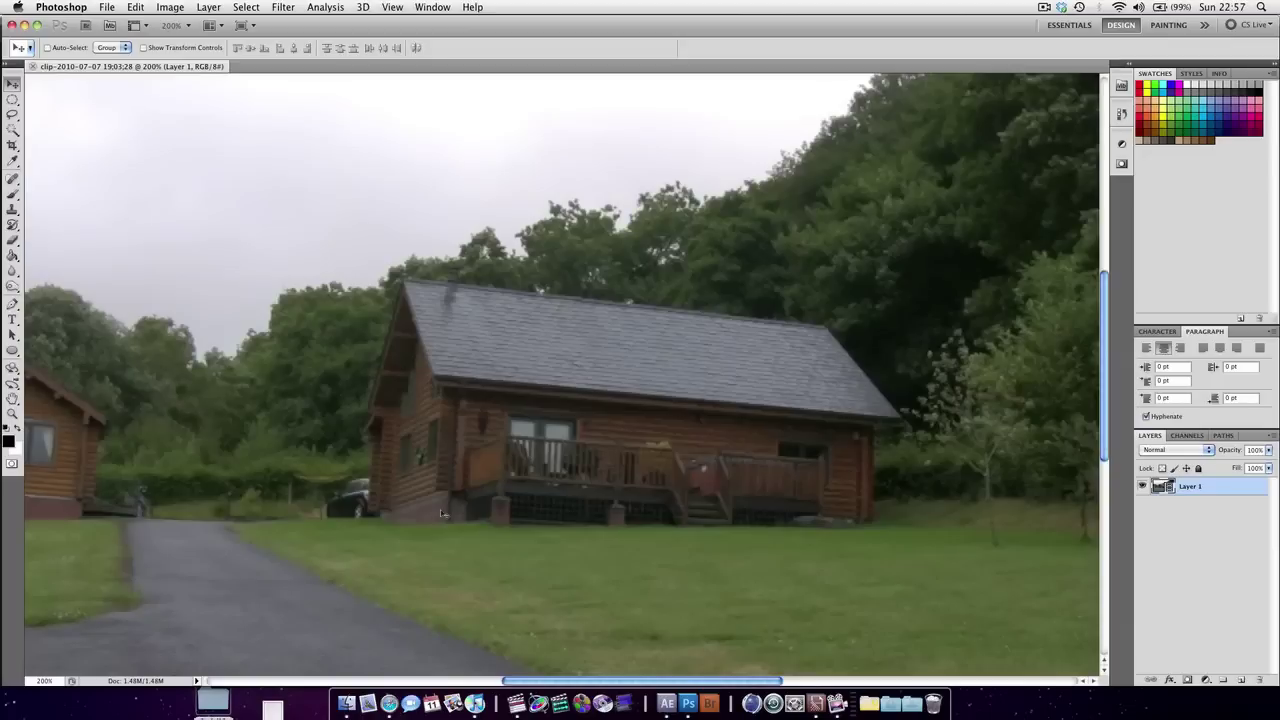
drag(389, 490, 750, 448)
scroll(750, 448, down, 2)
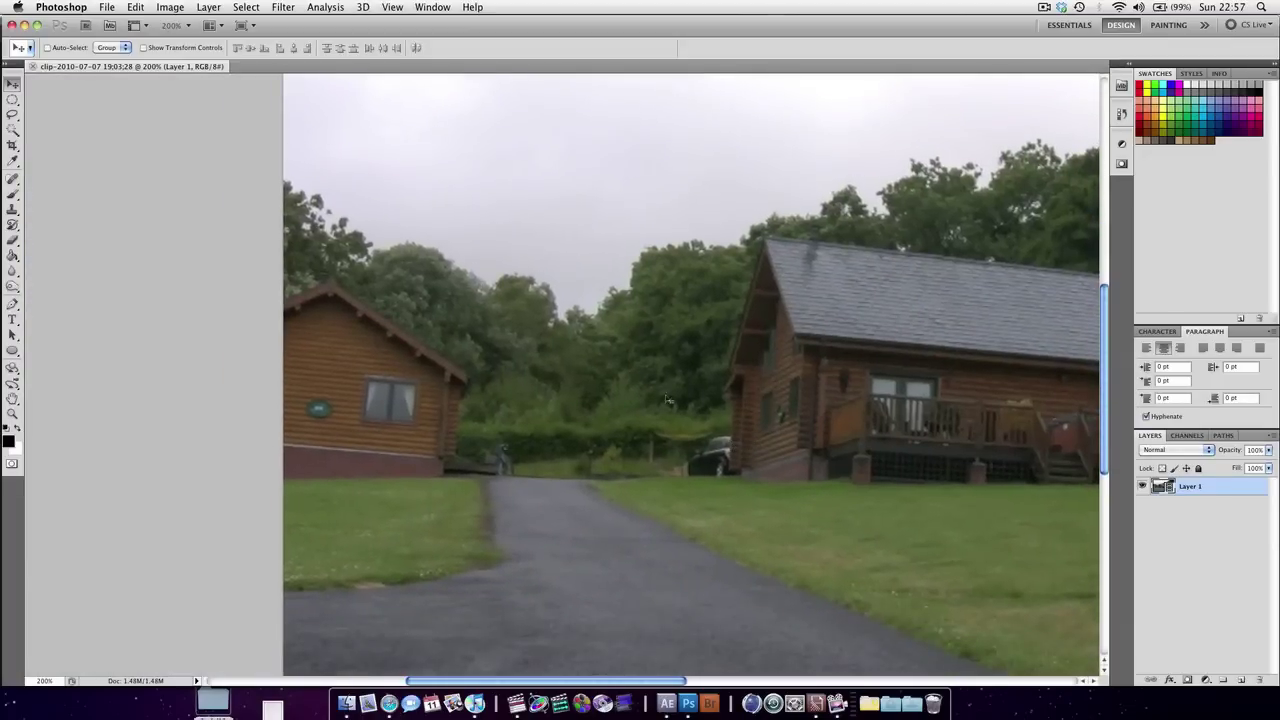
key(super+minus)
key(super+minus)
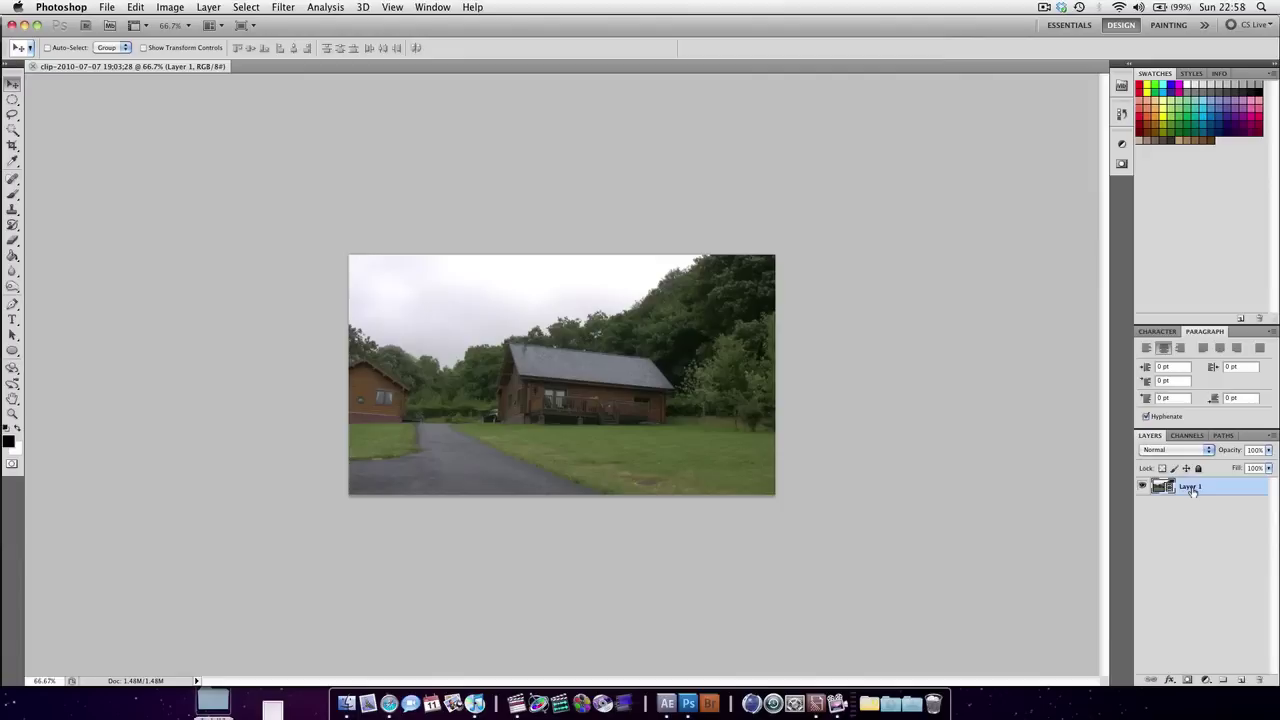
key(Return)
right_click(1198, 485)
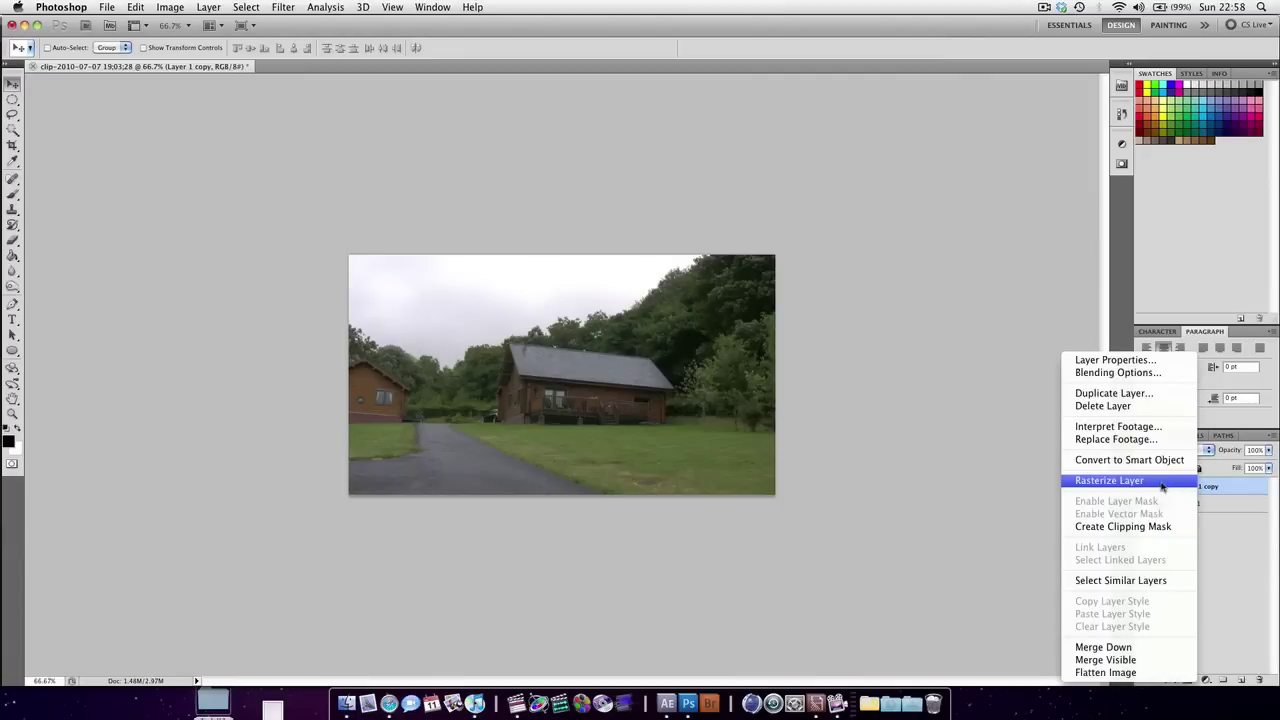
click(1190, 487)
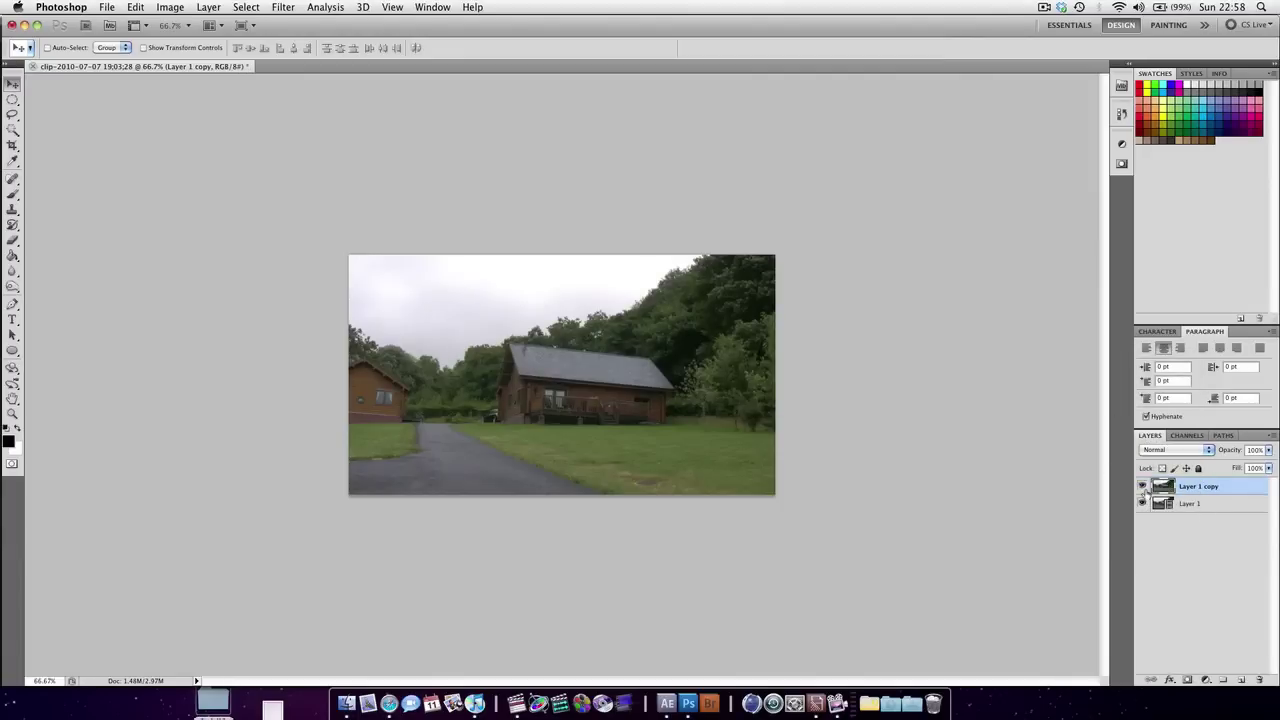
key(super+j)
key(Return)
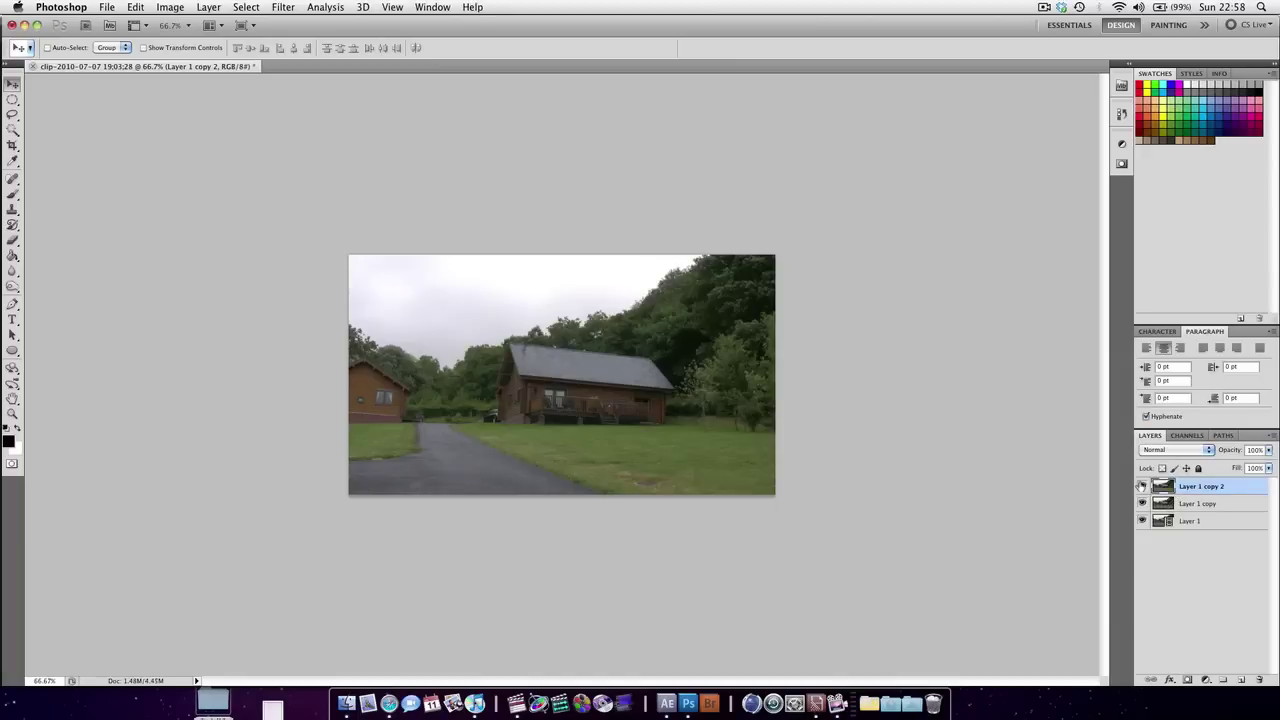
- Rename the layers safe, original and edit
double_click(1190, 504)
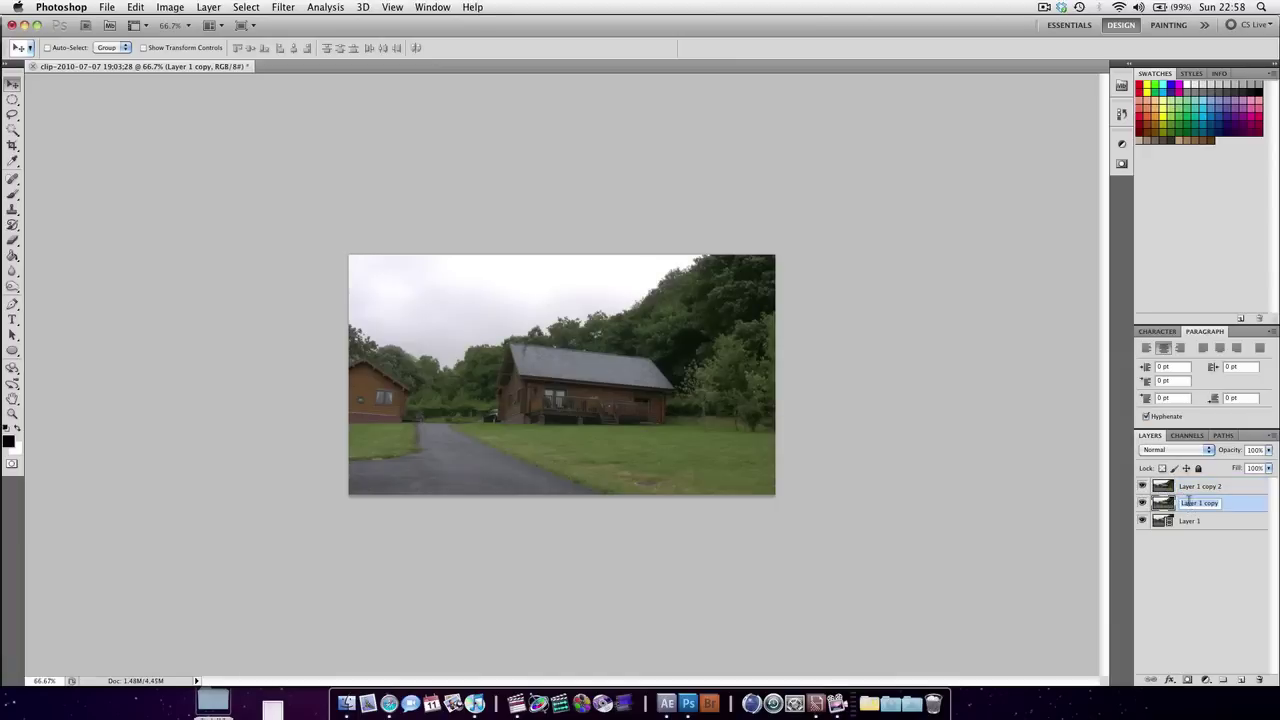
text(safe)
double_click(1190, 521)
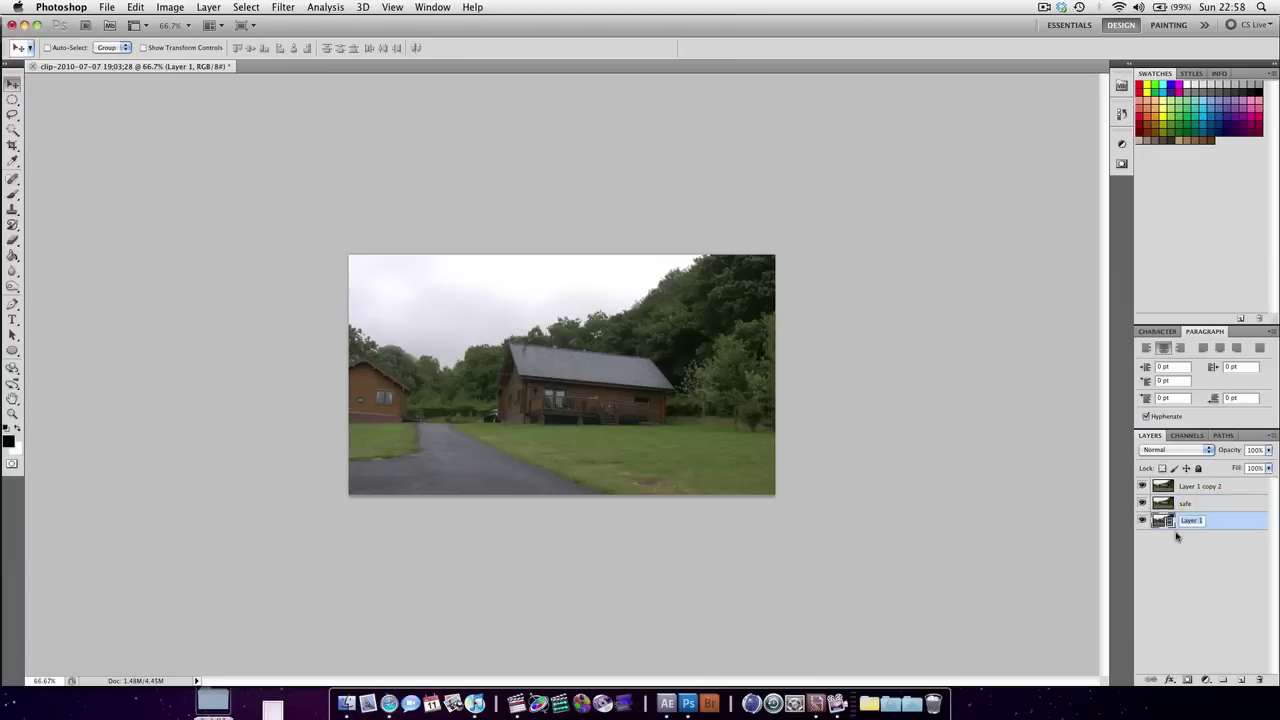
text(original)
double_click(1219, 485)
text(s)
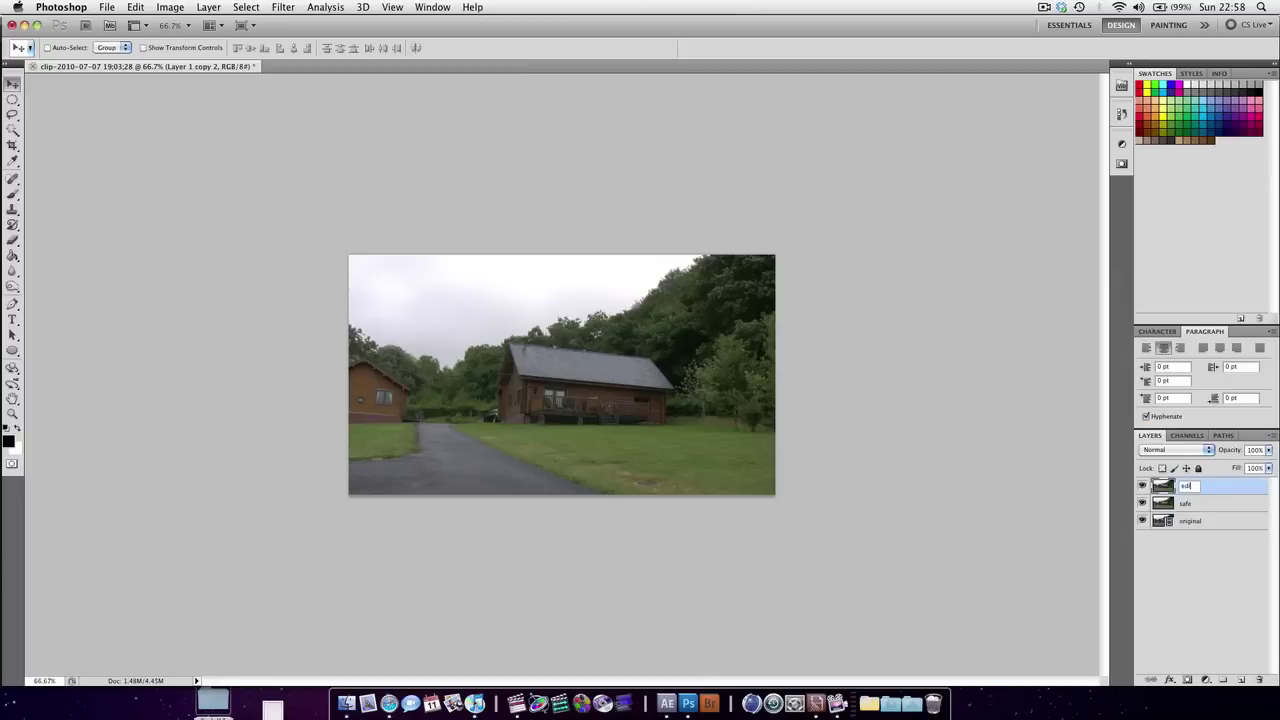
text(dit)
key(Return)
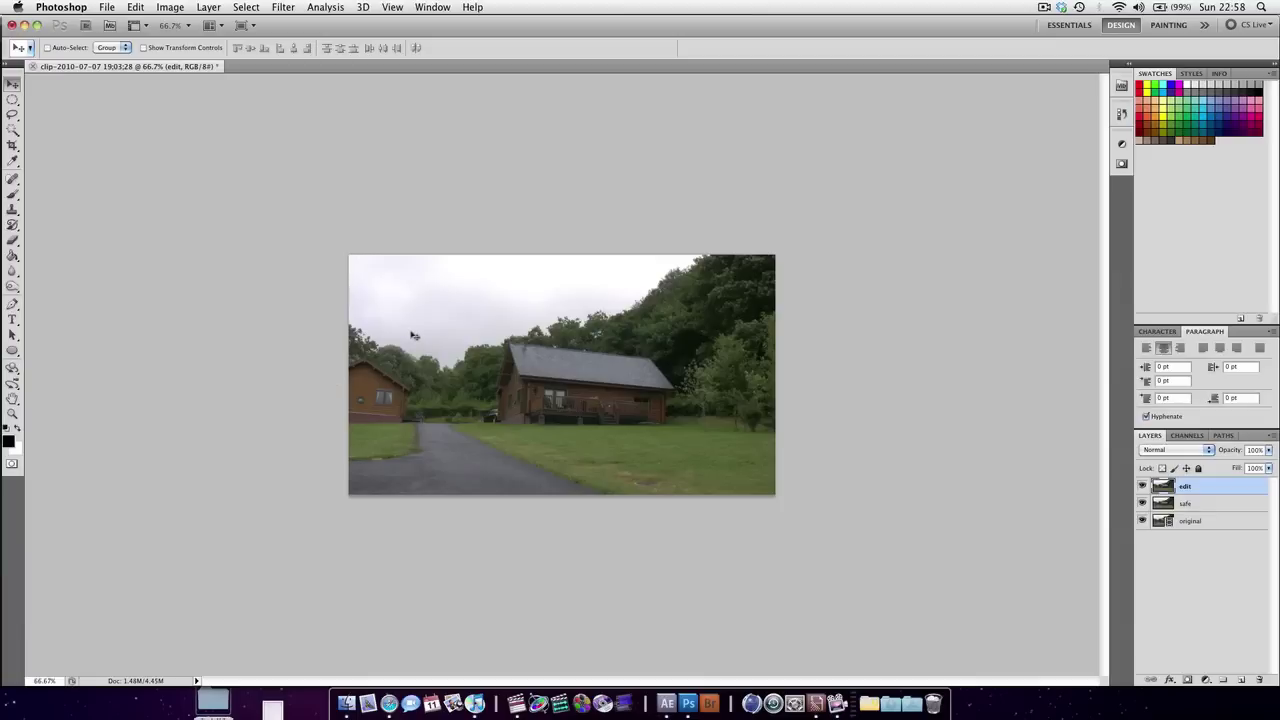
- Lasso-select the left cabin at 200% zoom and Content-Aware fill the selection
key(super+plus)
key(super+plus)
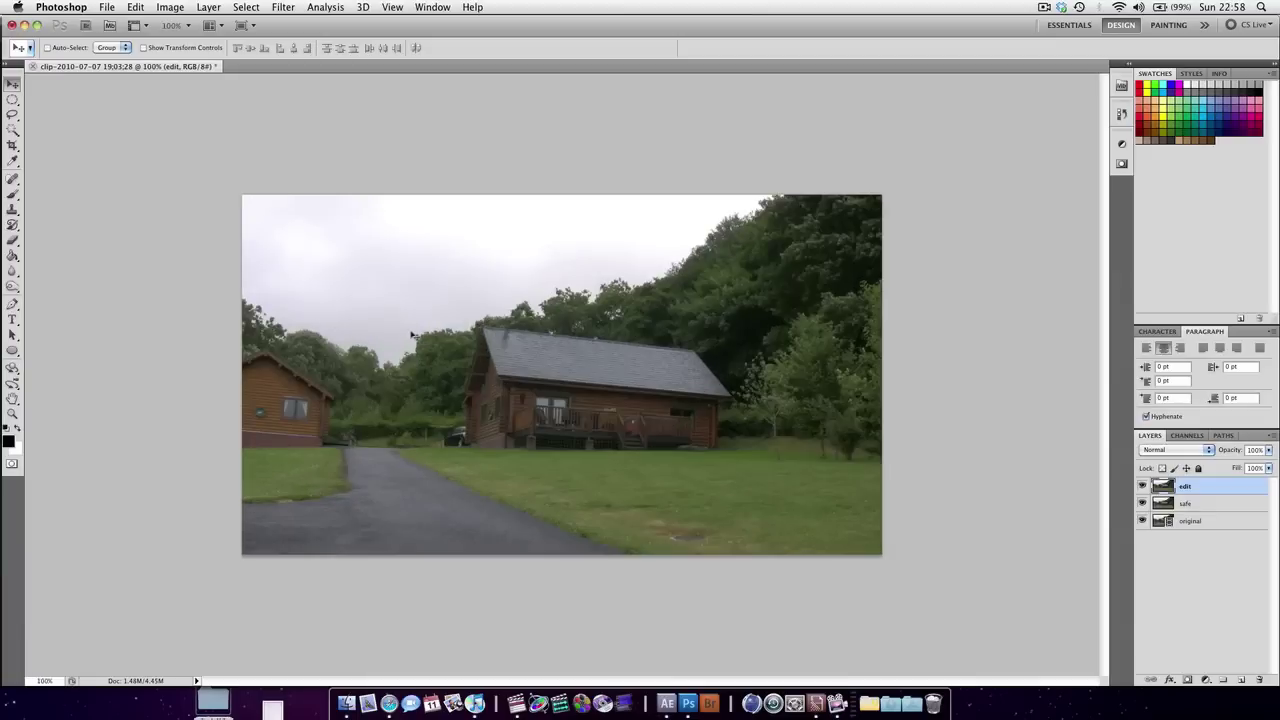
drag(349, 374, 813, 355)
scroll(813, 355, left, 3)
scroll(813, 355, up, 2)
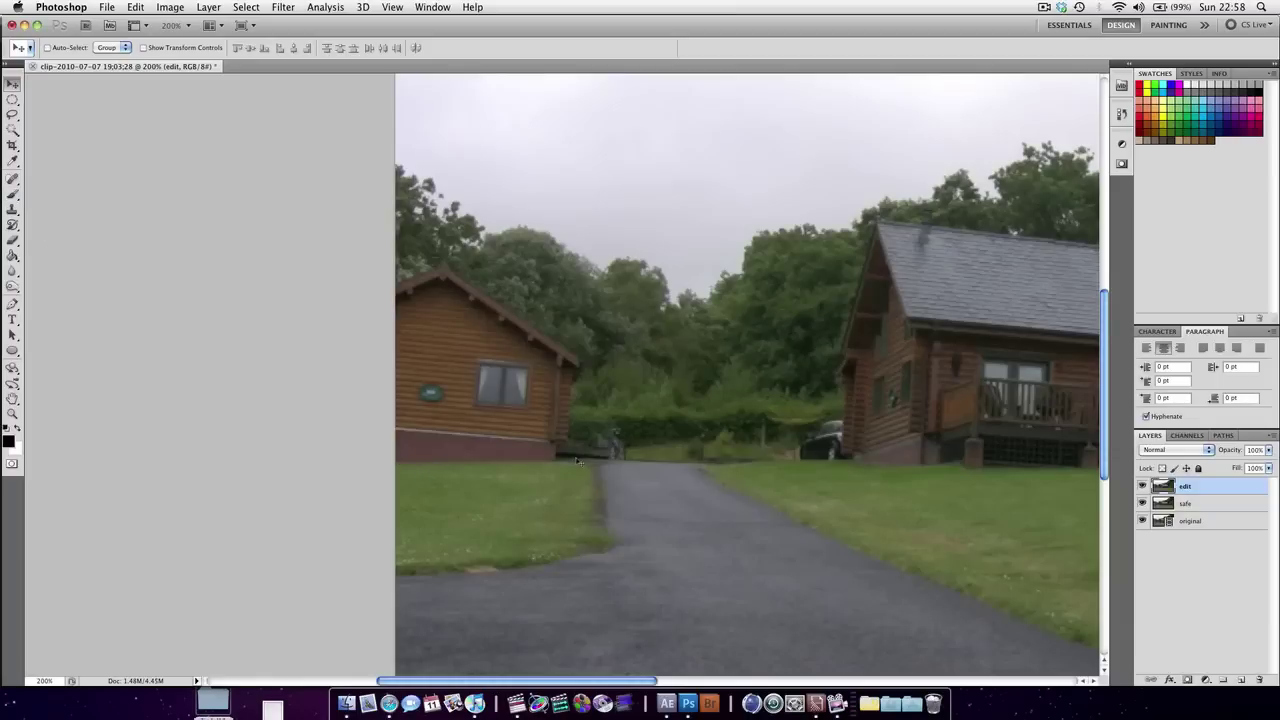
key(l)
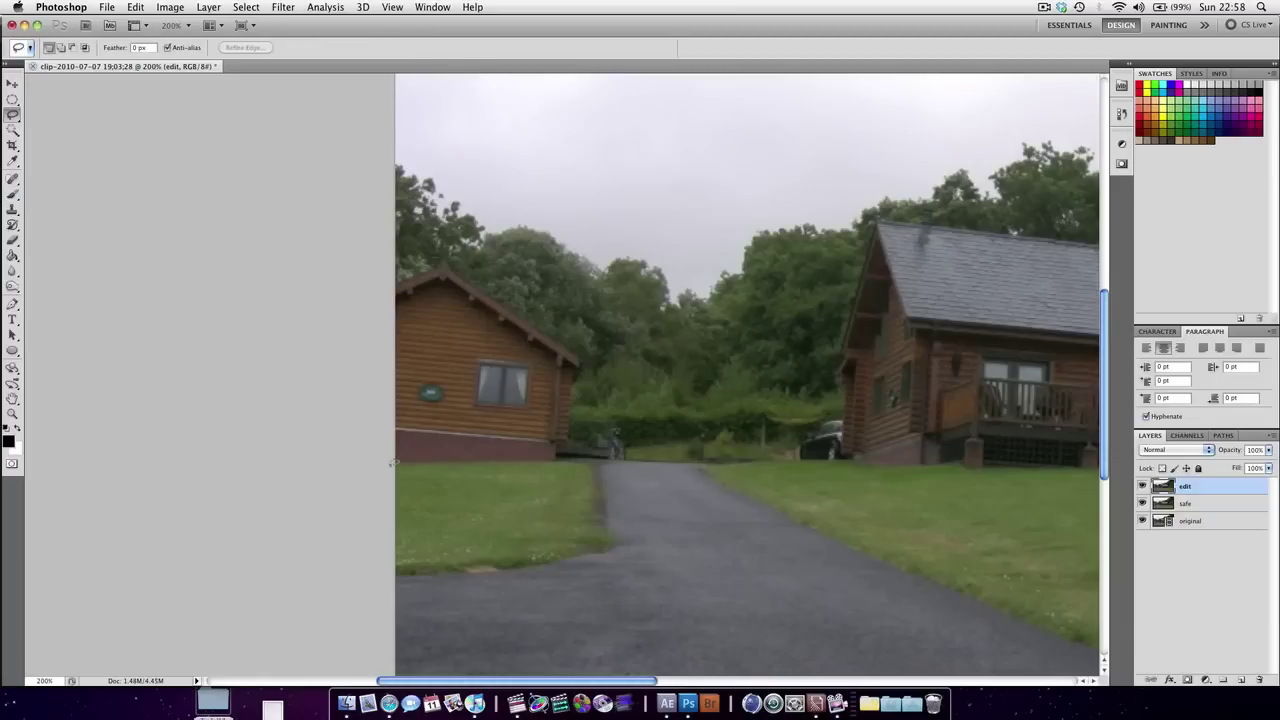
mouse_move(393, 462)
mouse_down()
mouse_move(471, 474)
mouse_move(597, 460)
mouse_move(632, 440)
mouse_move(622, 424)
mouse_move(592, 438)
mouse_move(580, 428)
mouse_move(576, 339)
mouse_move(463, 270)
mouse_move(448, 244)
mouse_move(403, 272)
mouse_move(362, 498)
mouse_up()
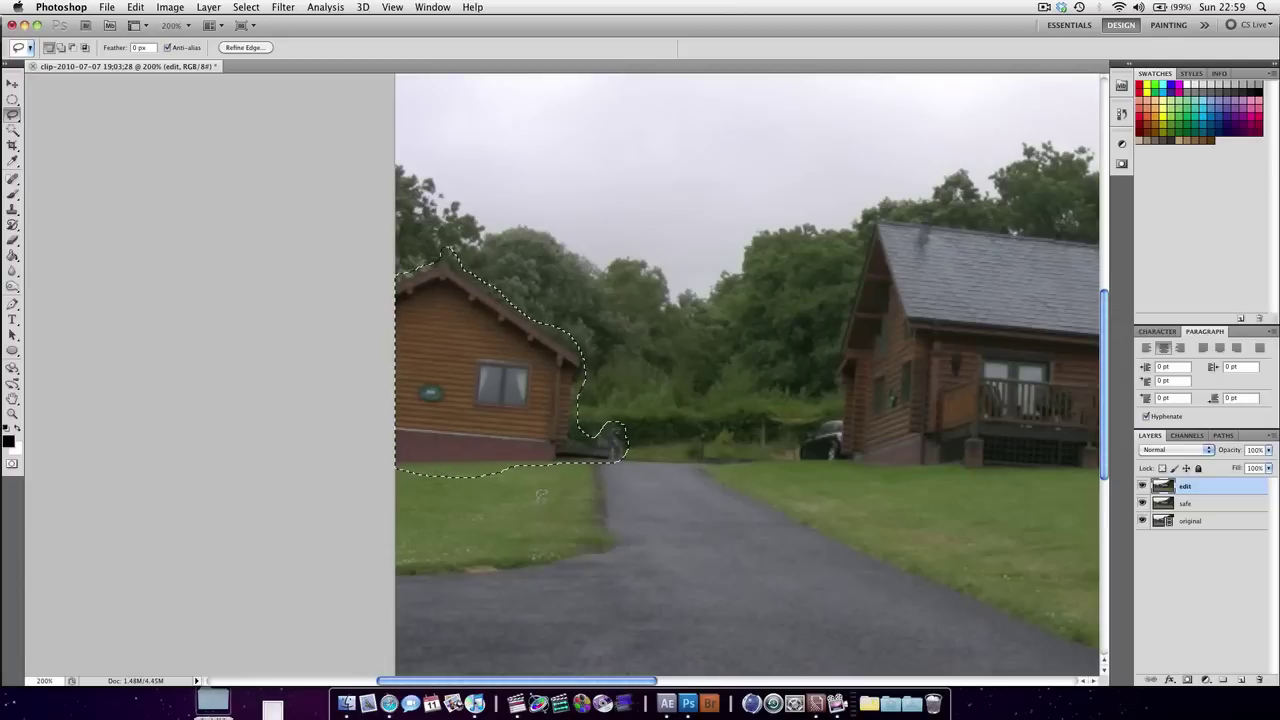
key(shift+BackSpace)
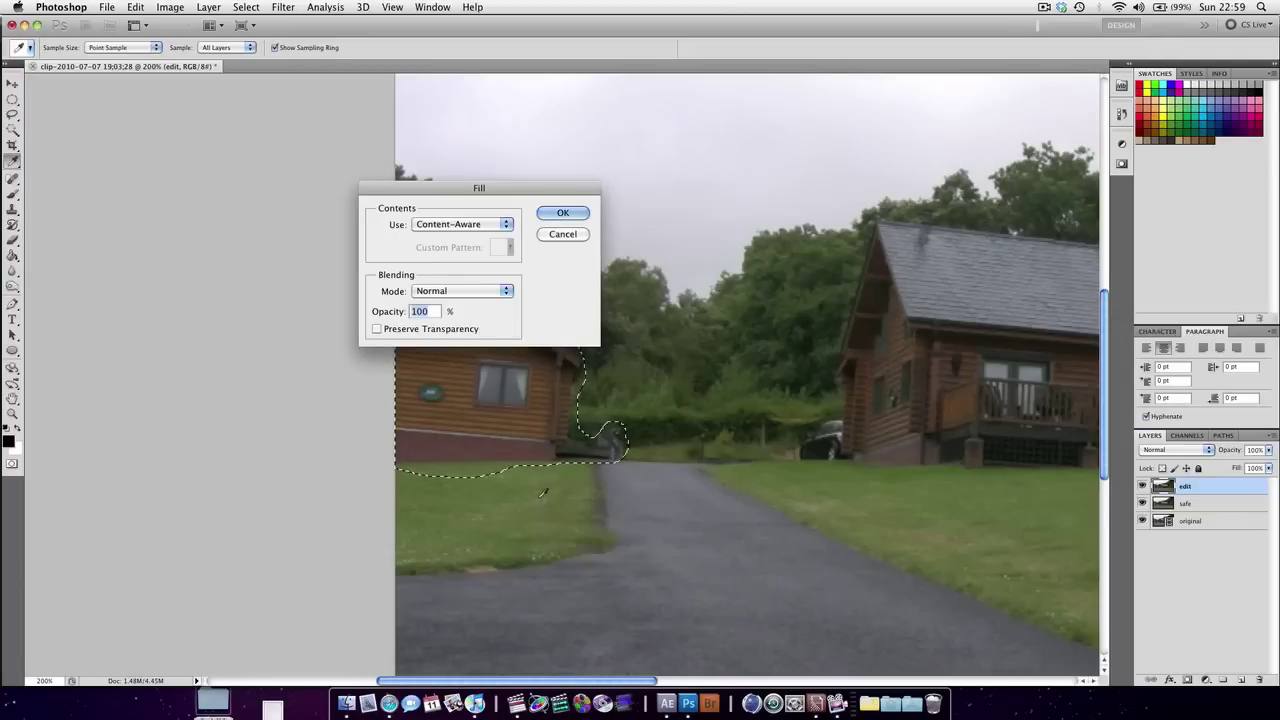
key(Return)
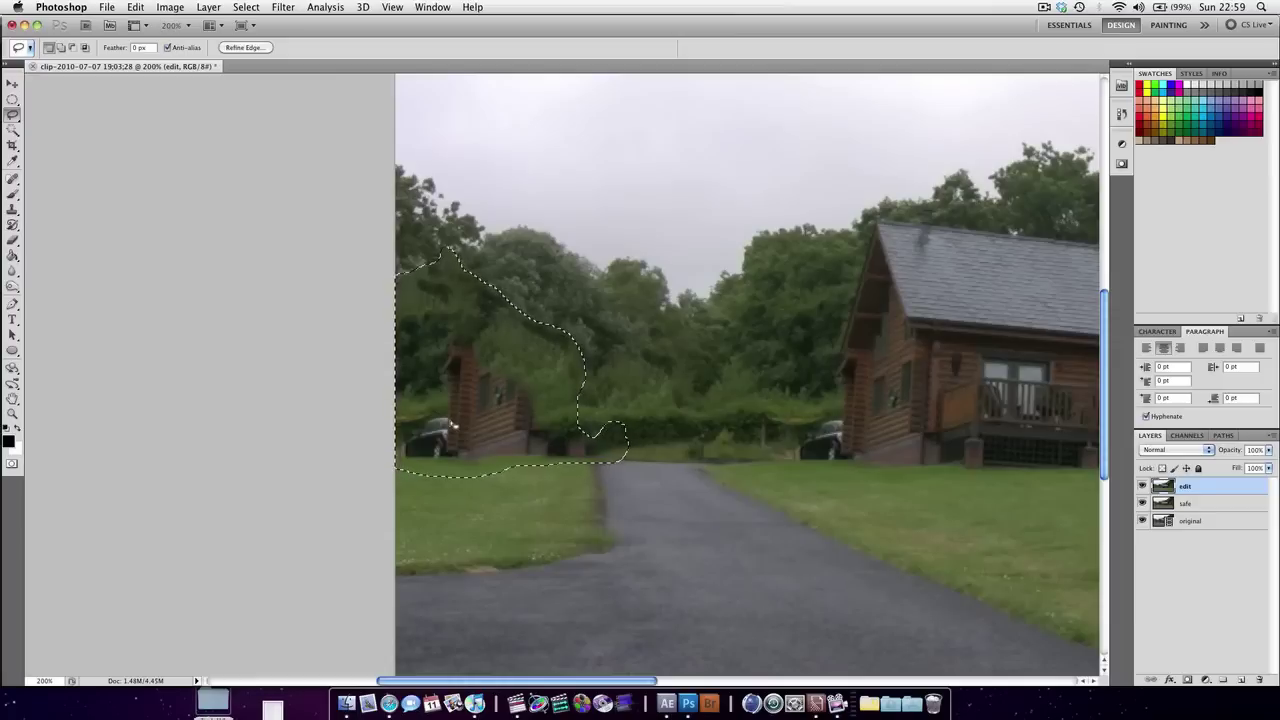
- Deselect and set up the Clone Stamp brush with 12% hardness
click(453, 427)
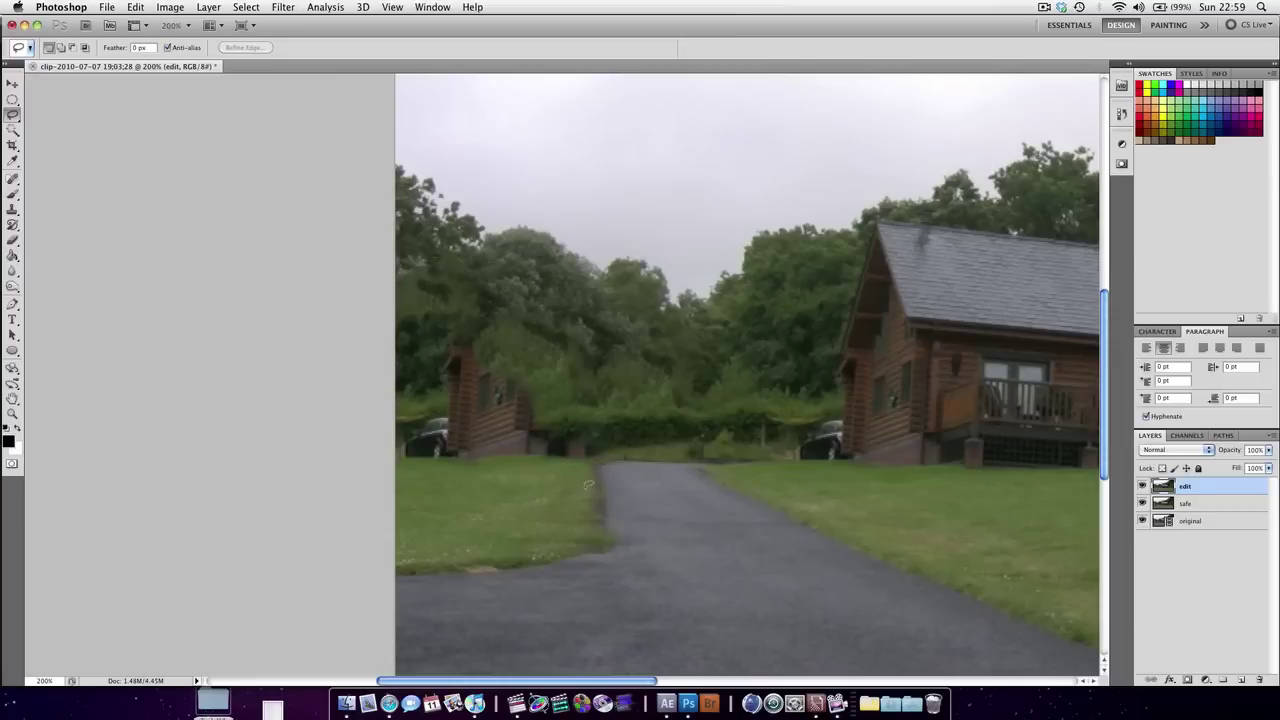
key(s)
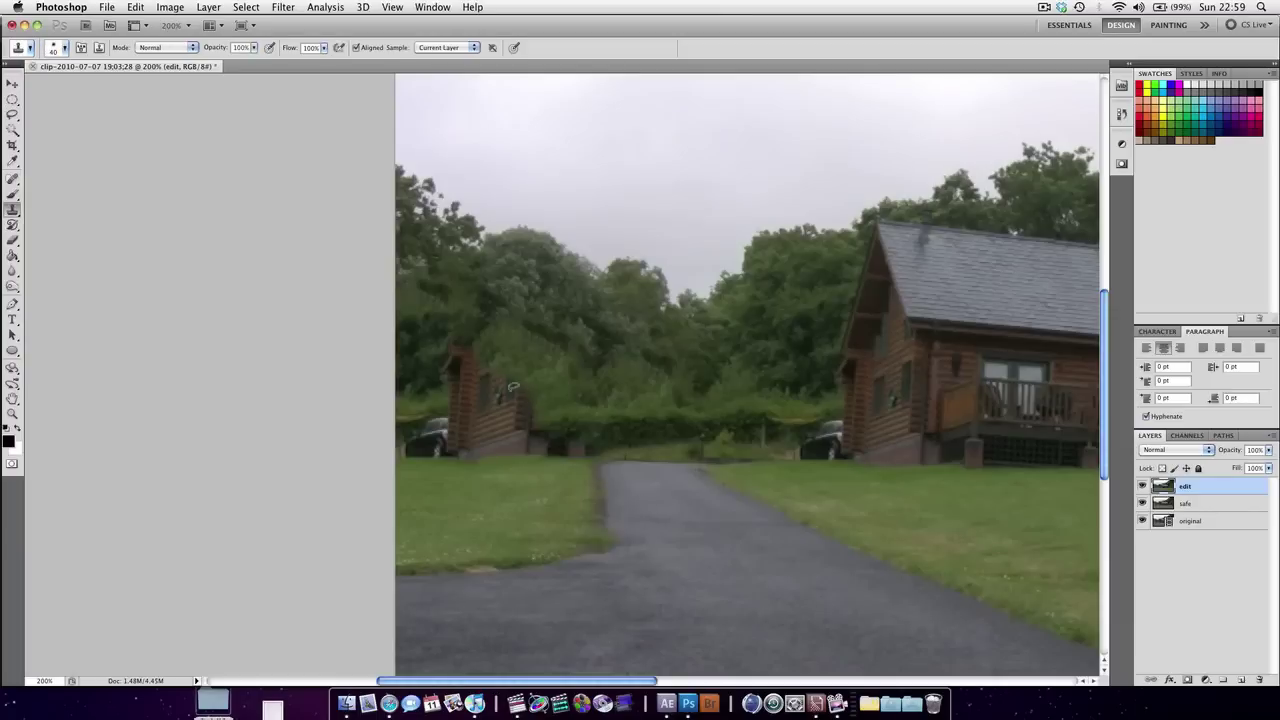
right_click(548, 366)
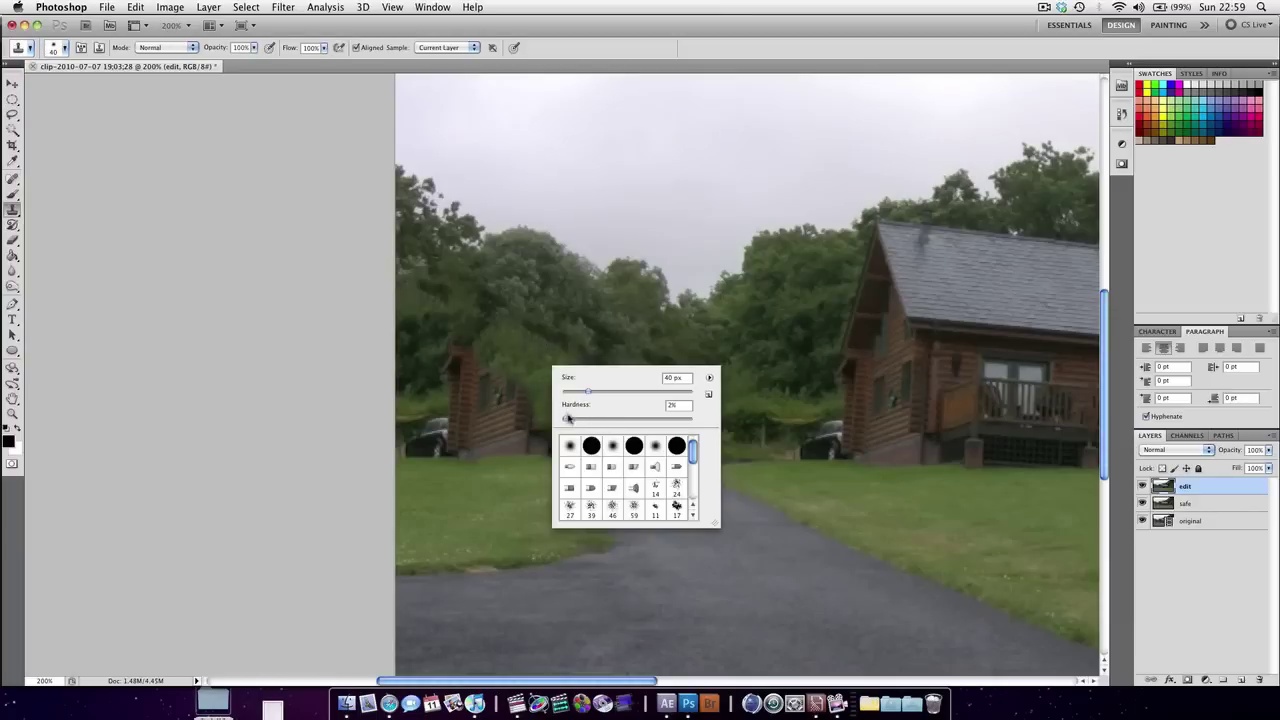
mouse_move(566, 418)
mouse_down()
mouse_move(579, 418)
mouse_move(585, 391)
mouse_up()
key(Return)
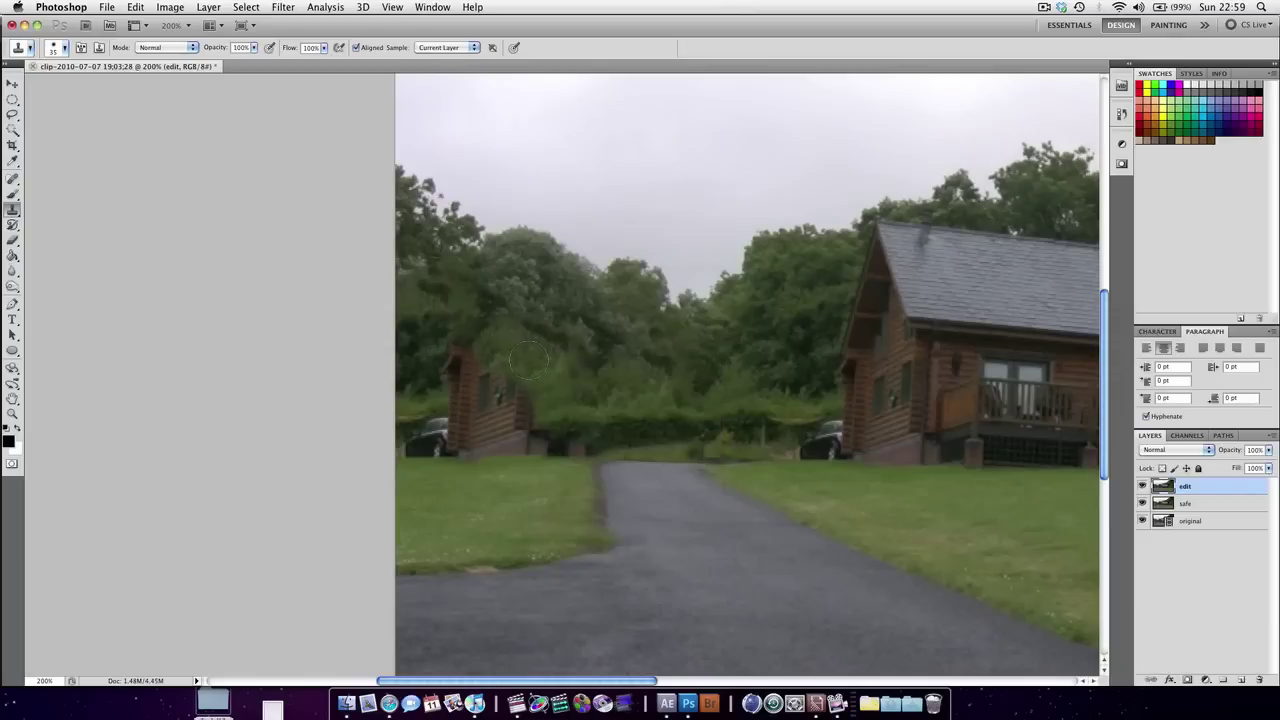
- Clone nearby foliage over the leftover cabin windows and log wall, undoing the last stroke
scroll(530, 363, up, 2)
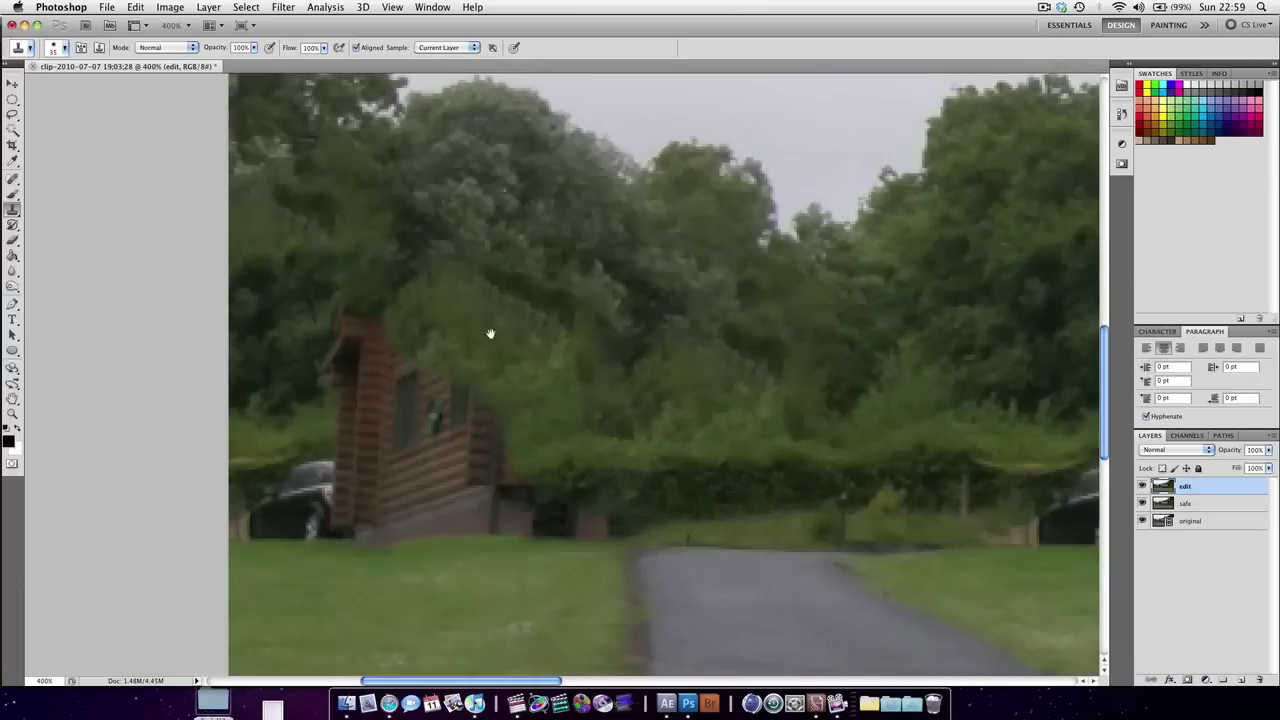
drag(490, 333, 571, 257)
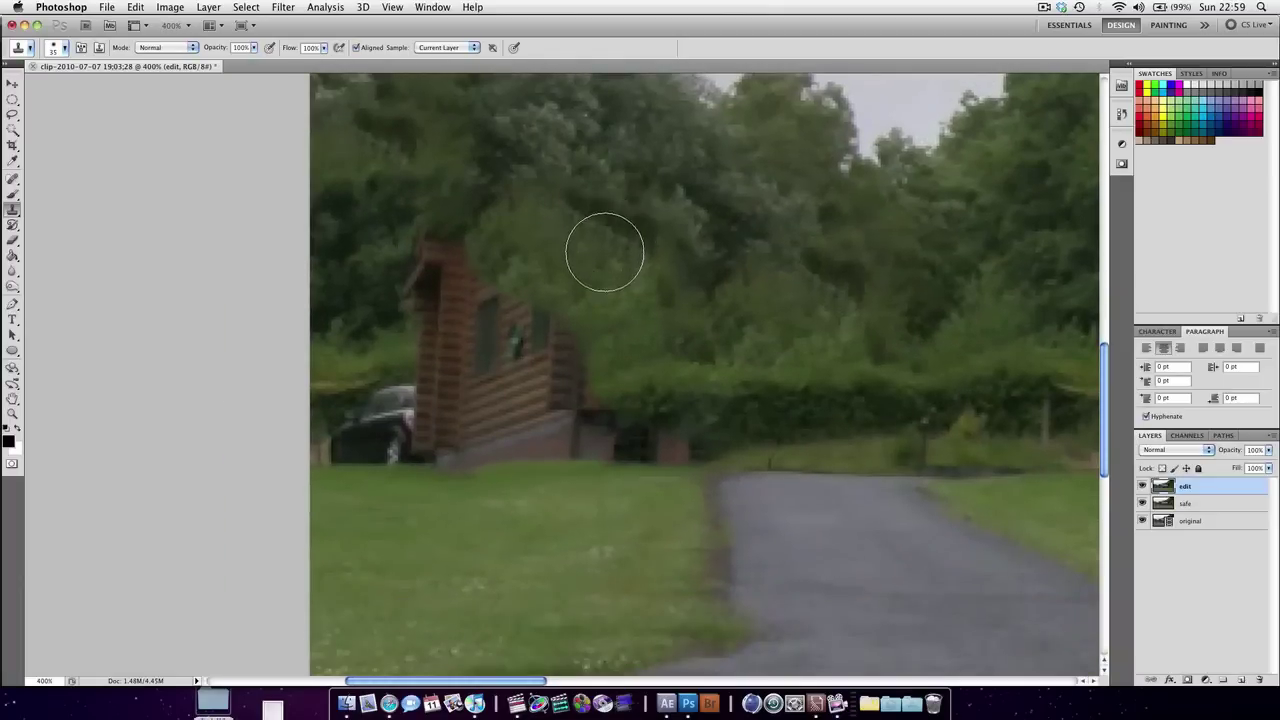
alt+click(604, 252)
mouse_move(509, 280)
mouse_down()
mouse_move(543, 334)
mouse_move(557, 309)
mouse_move(585, 405)
mouse_move(549, 366)
mouse_move(534, 297)
mouse_move(511, 354)
mouse_move(500, 253)
mouse_move(425, 285)
mouse_move(429, 212)
mouse_up()
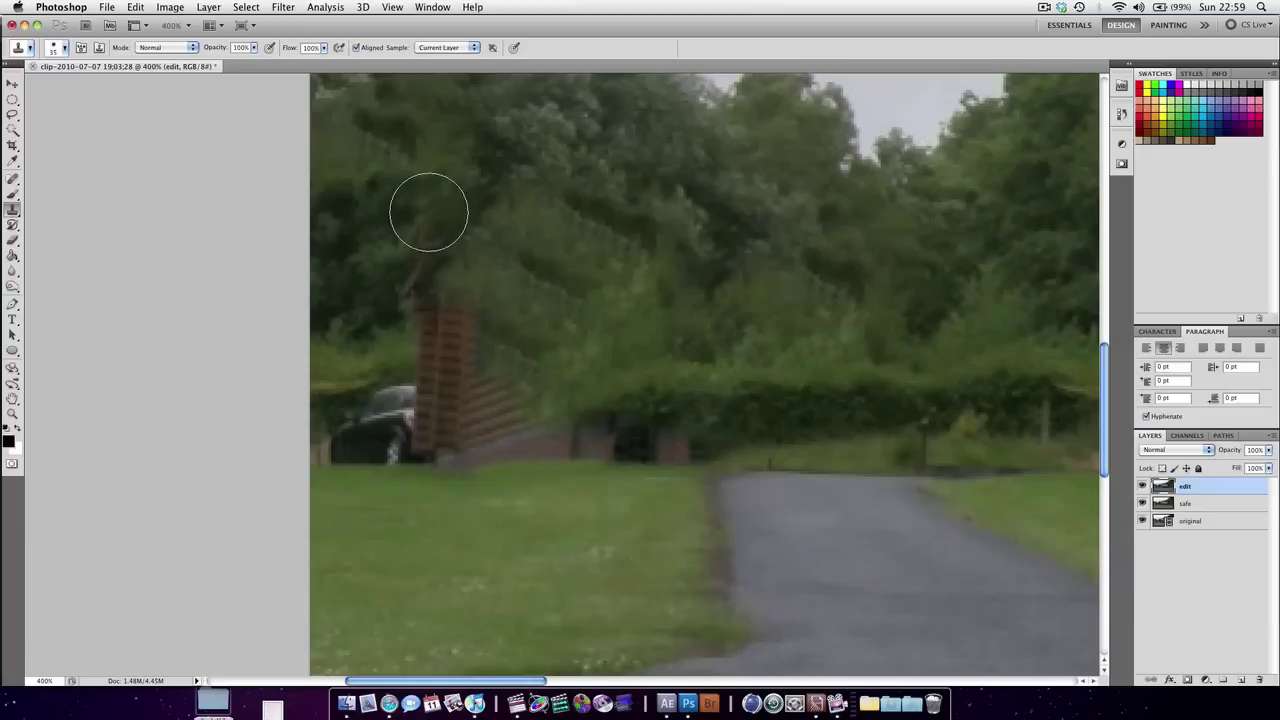
alt+click(345, 222)
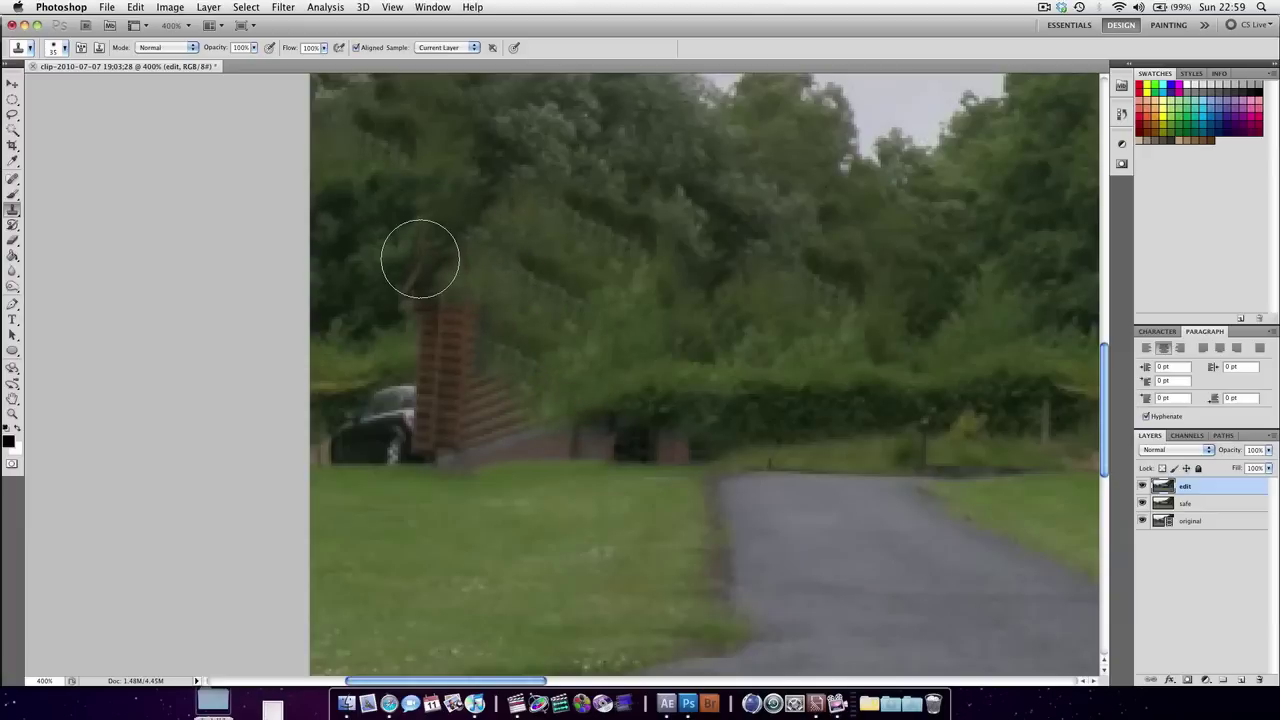
mouse_move(420, 258)
mouse_down()
mouse_move(388, 281)
mouse_move(455, 298)
mouse_up()
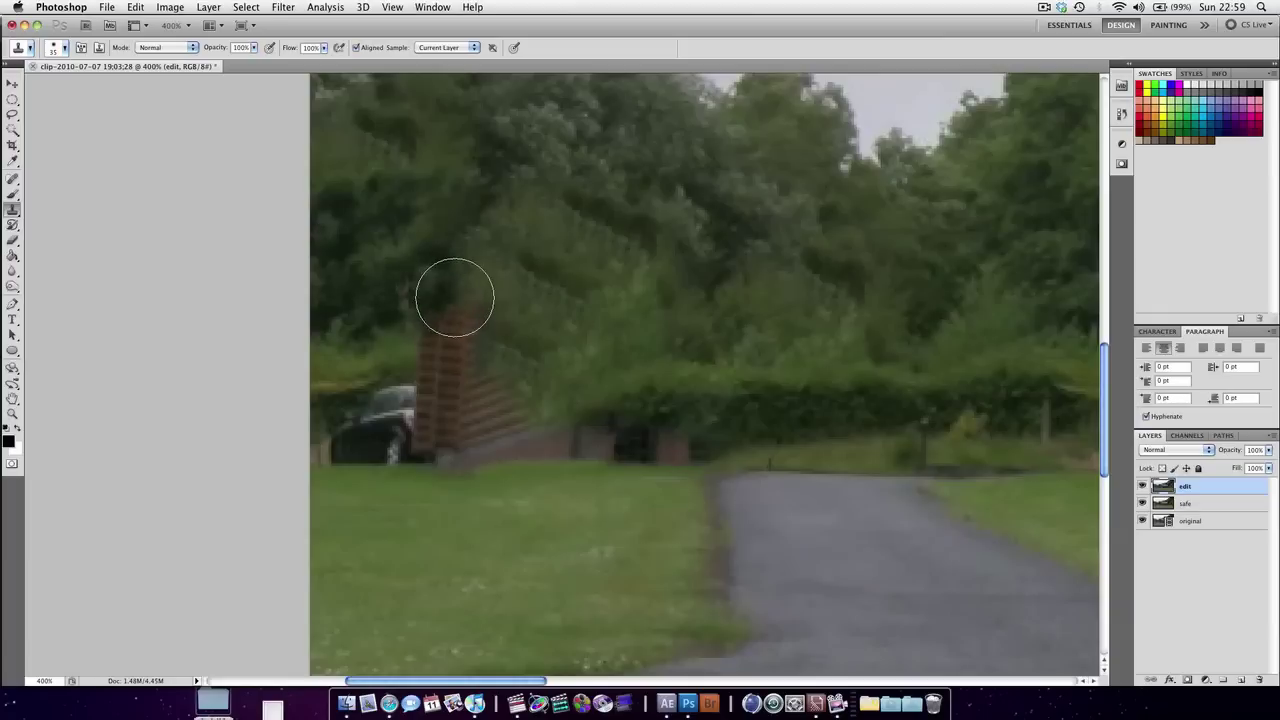
mouse_move(423, 214)
mouse_down()
mouse_move(463, 250)
mouse_move(446, 333)
mouse_up()
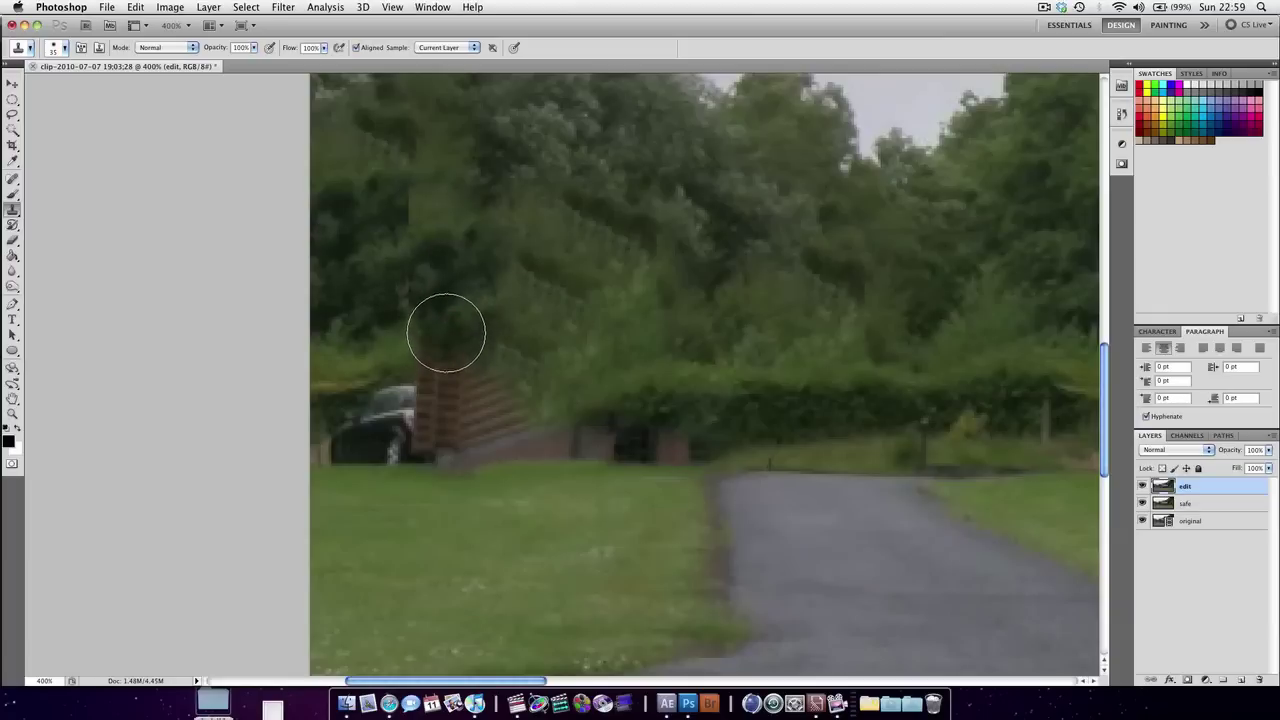
key(super+z)
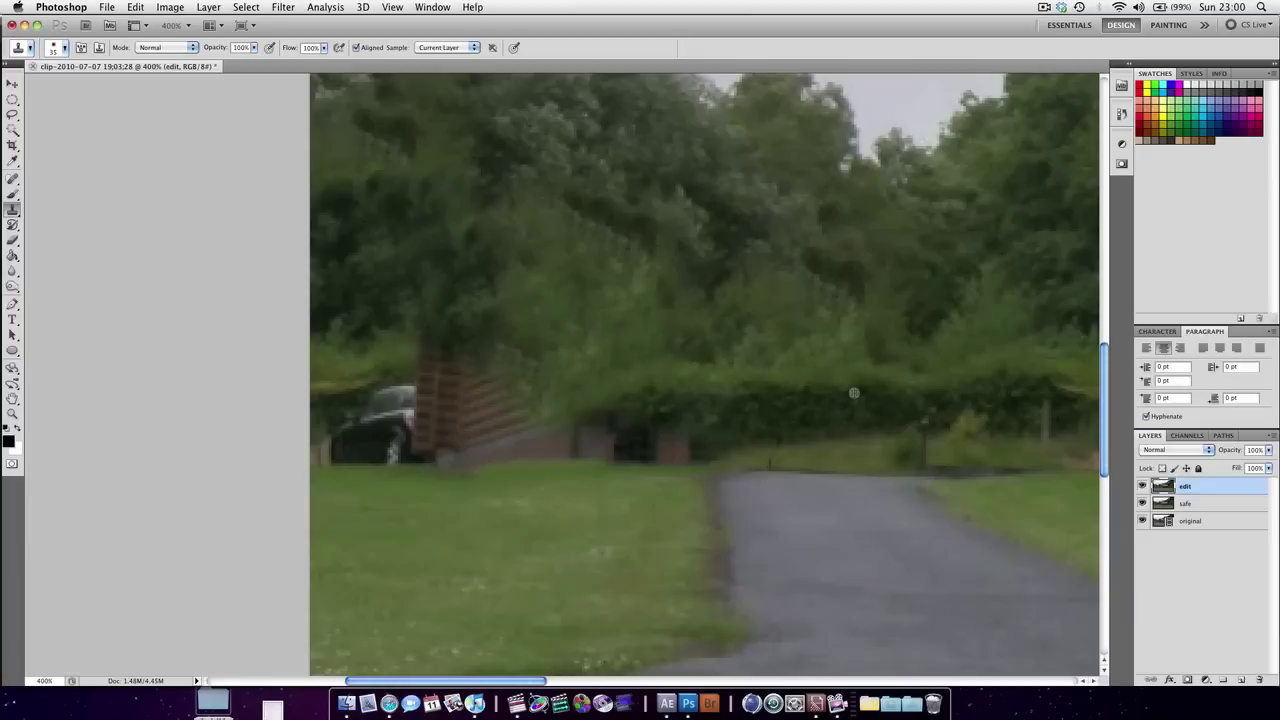
- Clone hedge texture along the hedge and over the remaining wall remnants
mouse_move(650, 392)
mouse_down()
mouse_move(717, 395)
mouse_move(699, 421)
mouse_move(663, 423)
mouse_move(325, 386)
mouse_move(346, 436)
mouse_up()
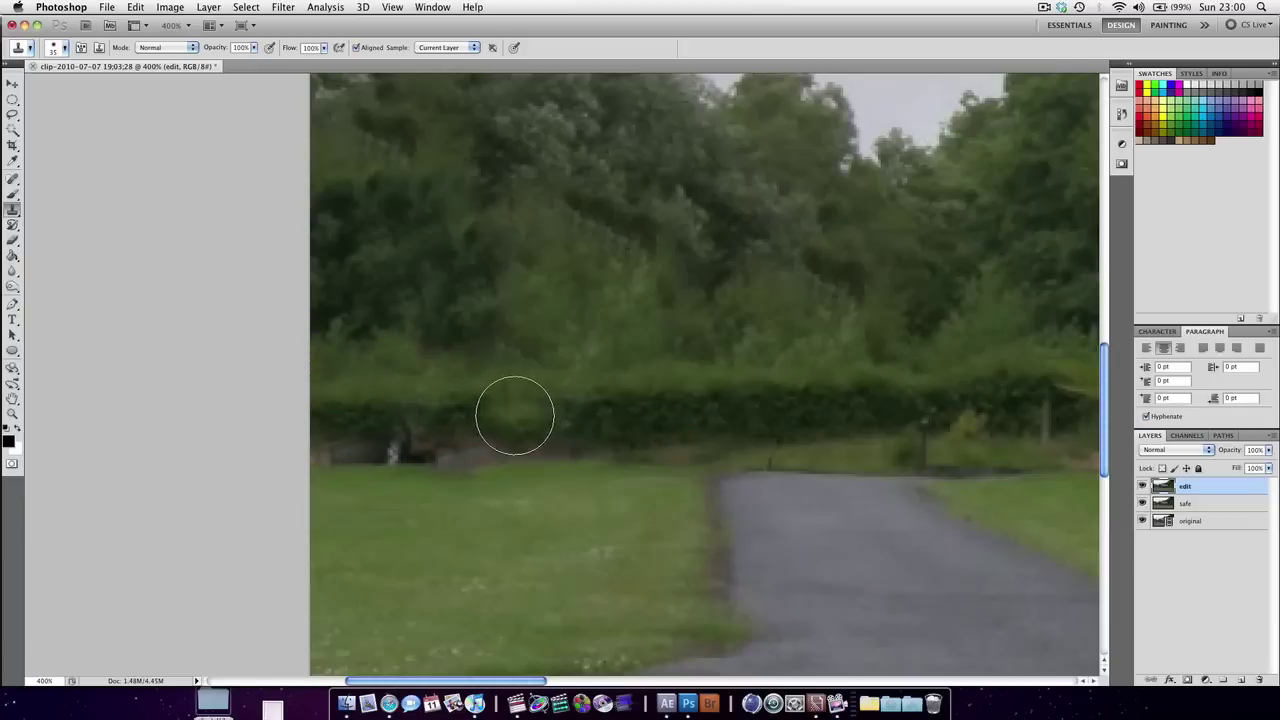
mouse_move(525, 403)
mouse_down()
mouse_move(531, 443)
mouse_move(634, 426)
mouse_up()
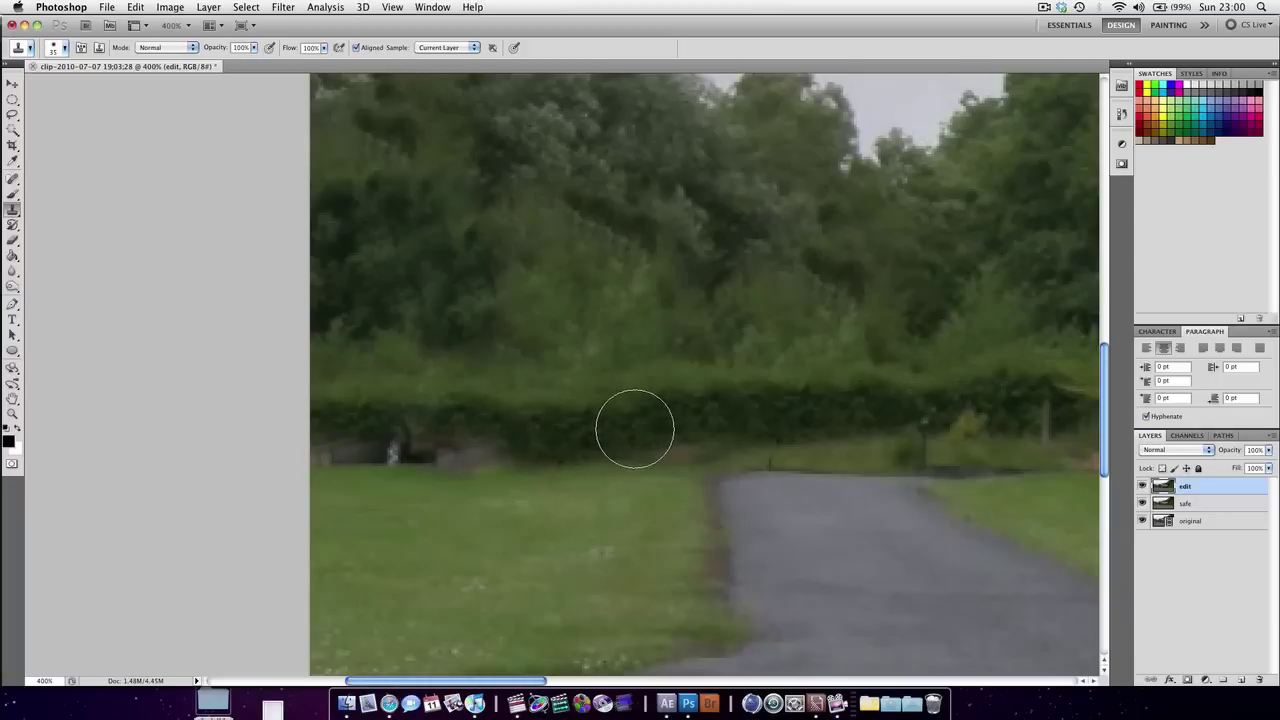
alt+click(826, 385)
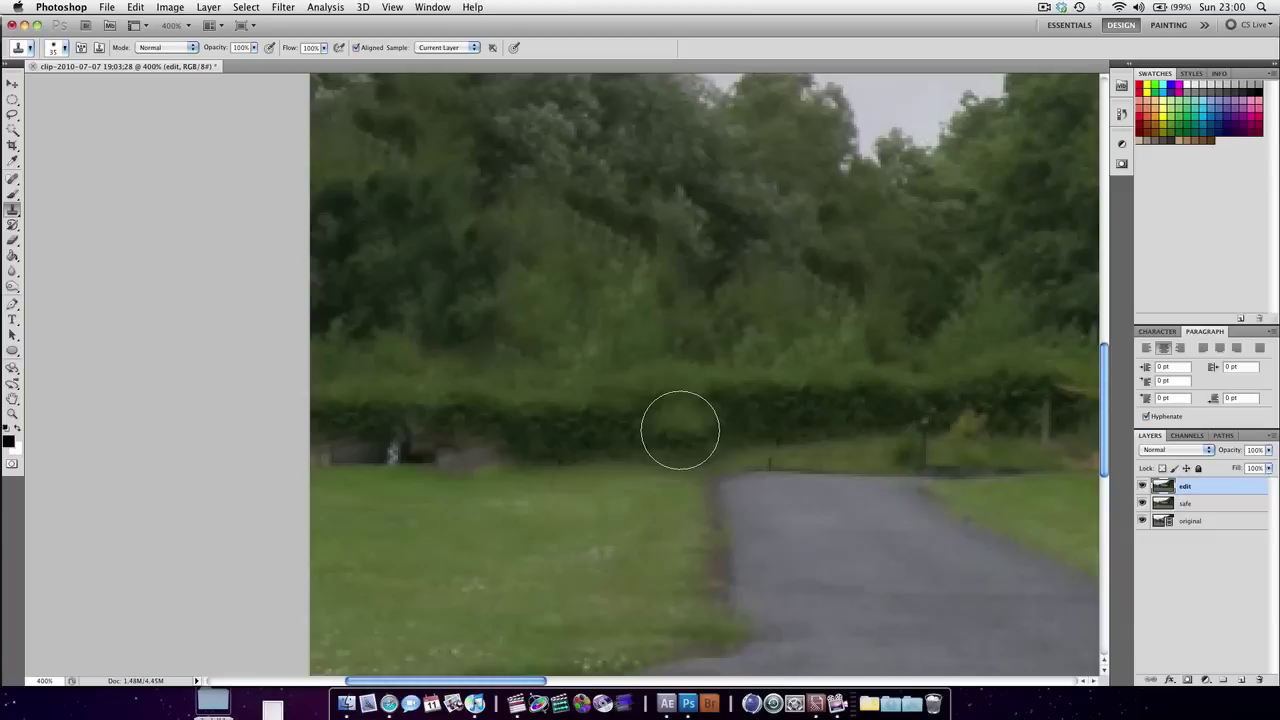
mouse_move(685, 392)
mouse_down()
mouse_move(677, 437)
mouse_move(730, 436)
mouse_up()
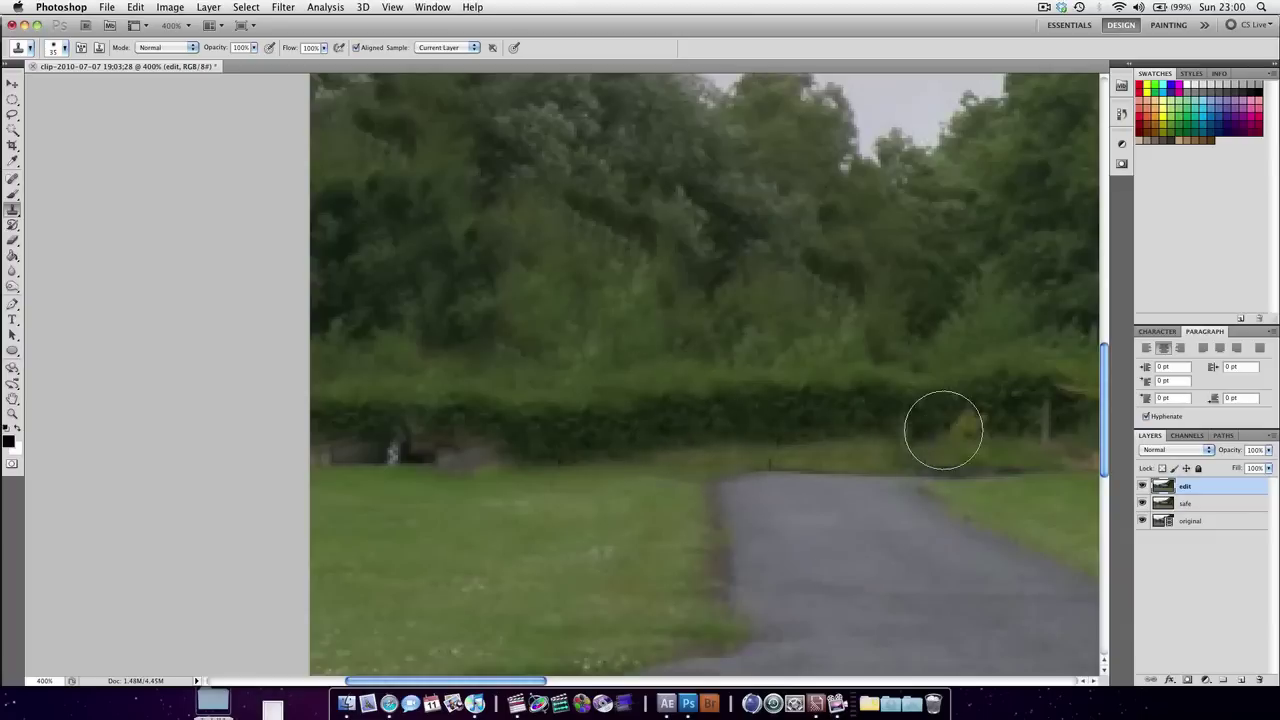
alt+click(574, 408)
mouse_move(471, 409)
mouse_down()
mouse_move(491, 451)
mouse_move(340, 431)
mouse_move(441, 440)
mouse_up()
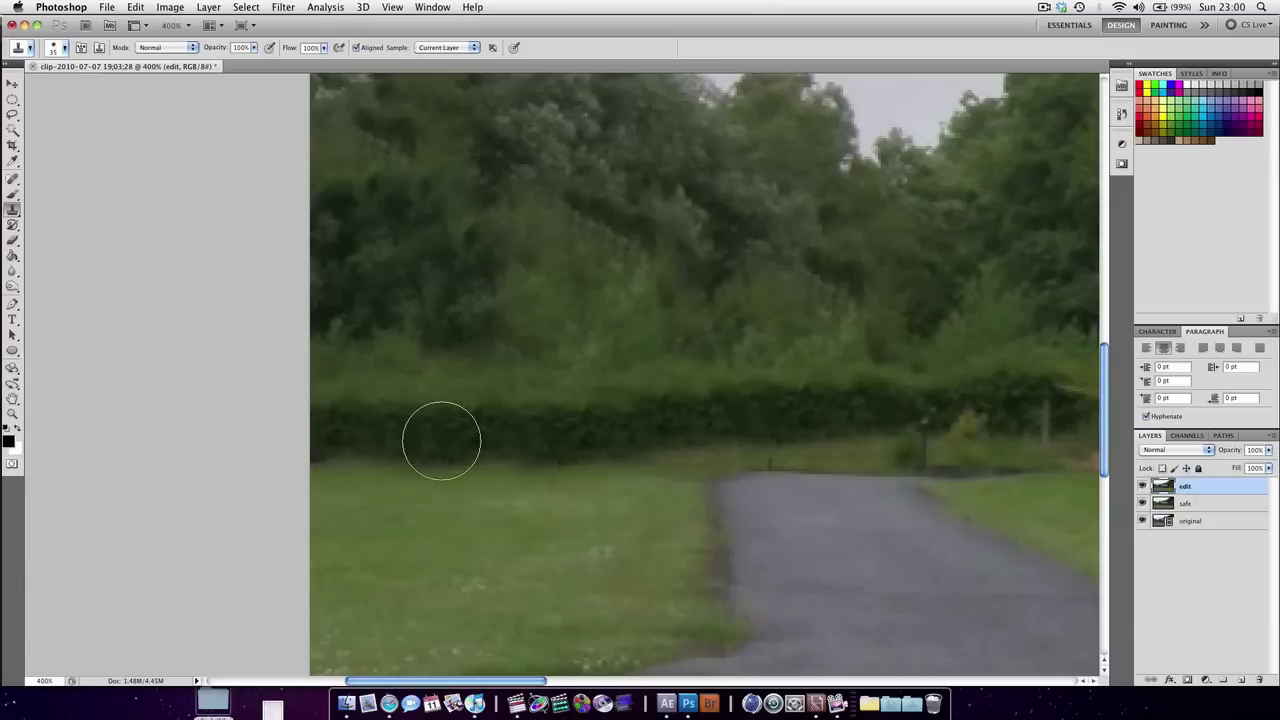
- Clone-paint over the road's top-left corner where it meets the grass
drag(906, 571, 863, 457)
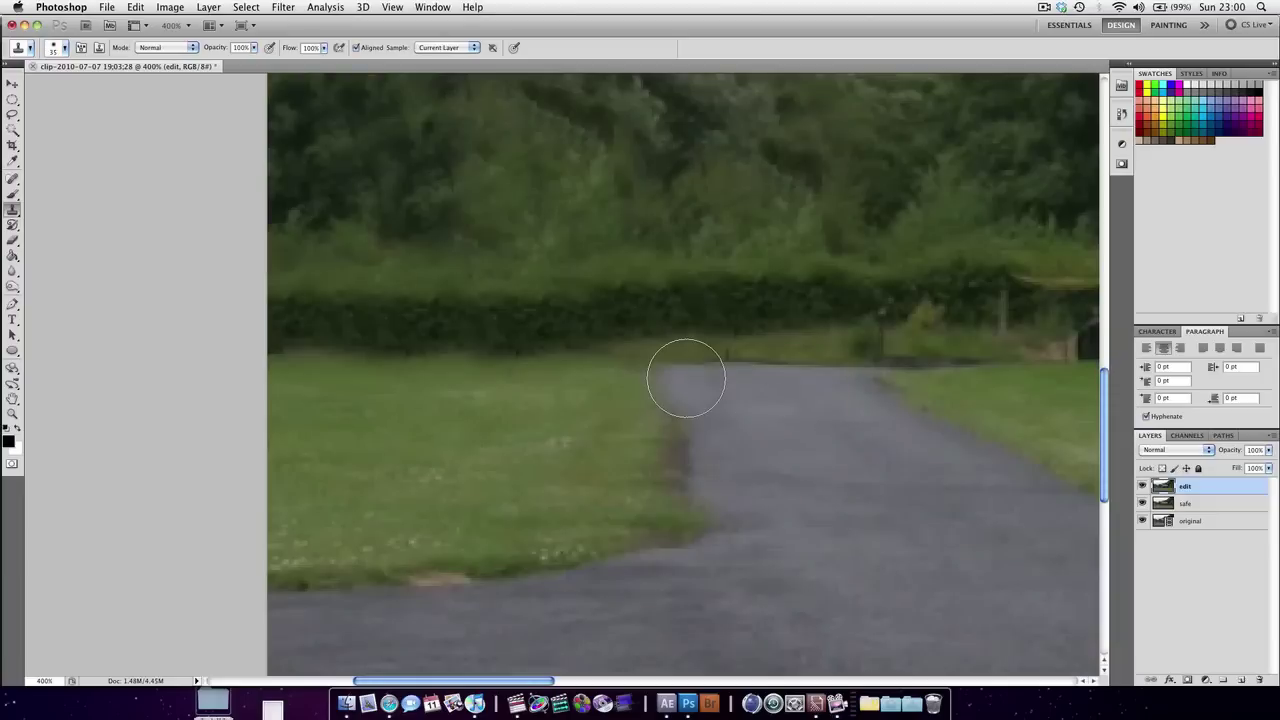
drag(686, 379, 680, 386)
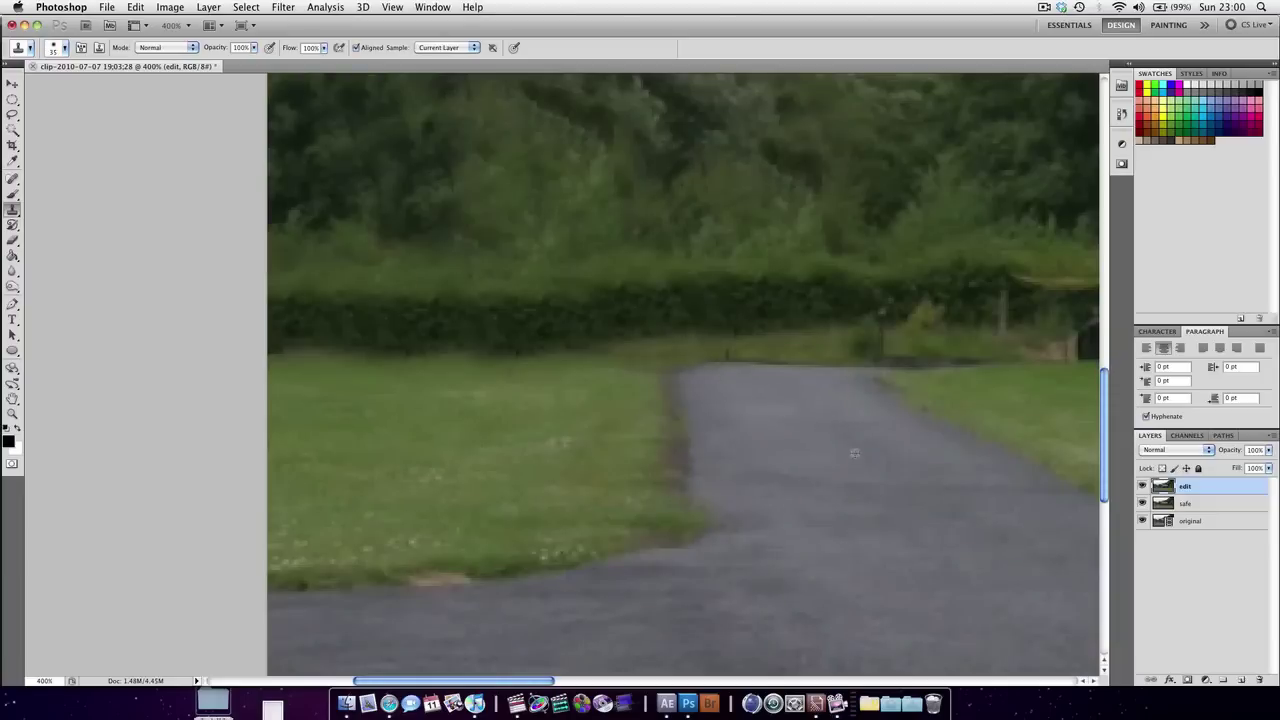
alt+click(682, 425)
click(677, 386)
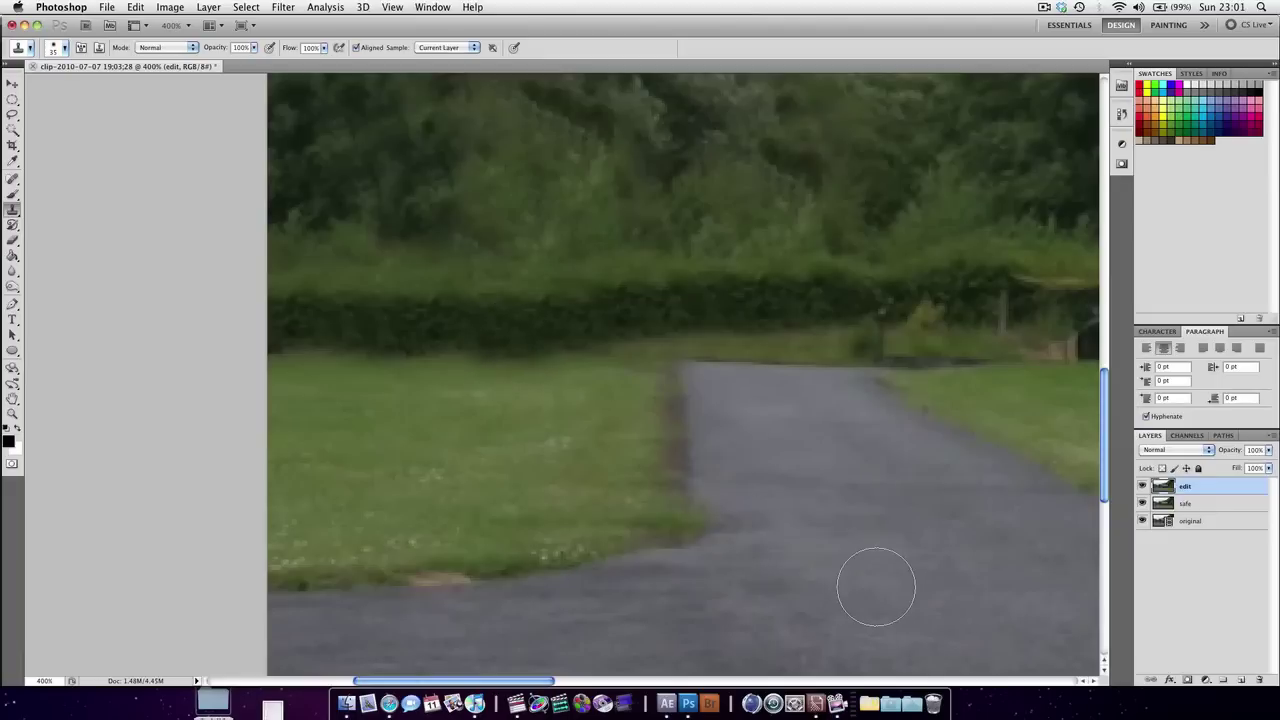
- Zoom out to 100% and clone foliage over the trees on the left side
key(super+minus)
key(super+minus)
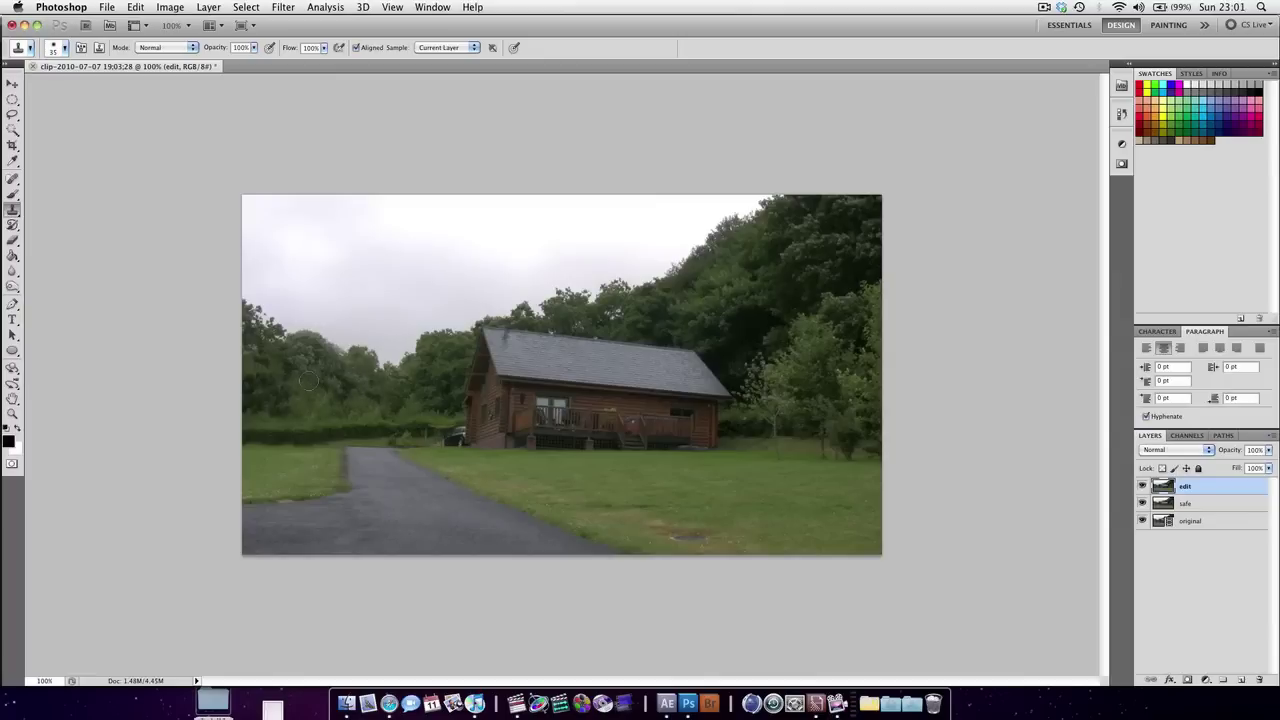
drag(323, 384, 346, 379)
drag(368, 430, 376, 432)
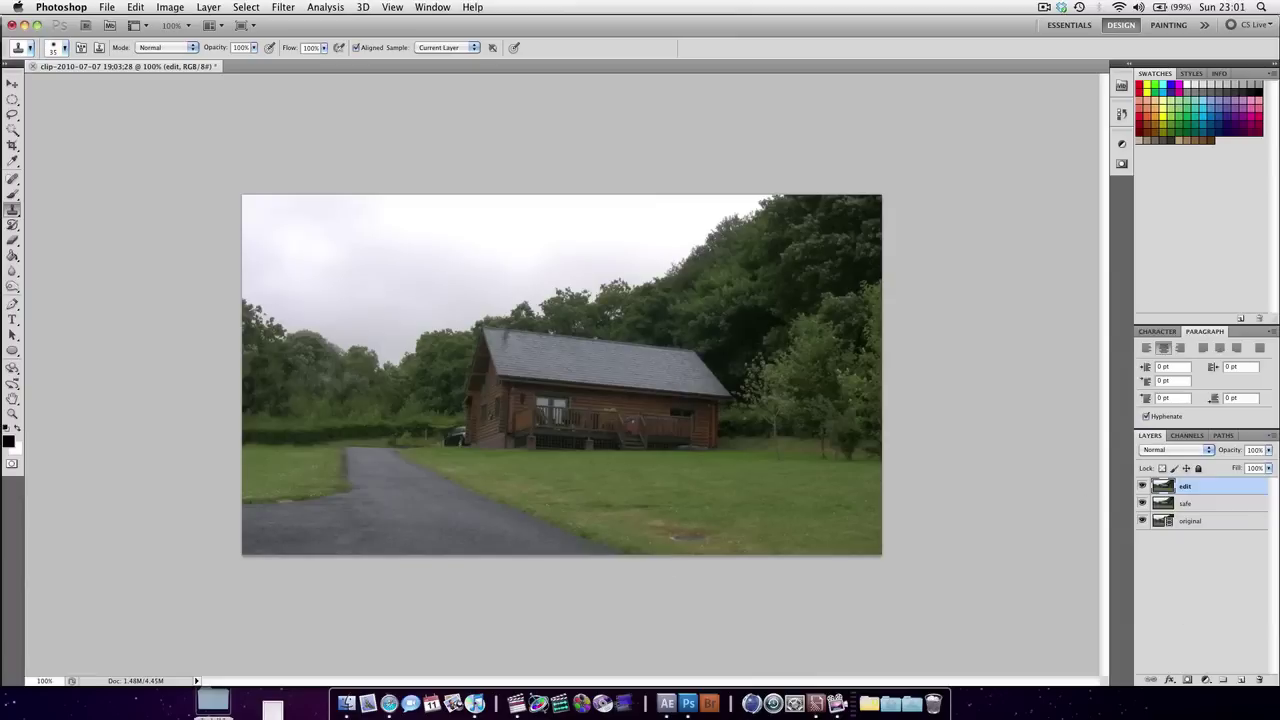
- Save the edited still as a Photoshop file in Desktop > Tut 01
key(super+shift+s)
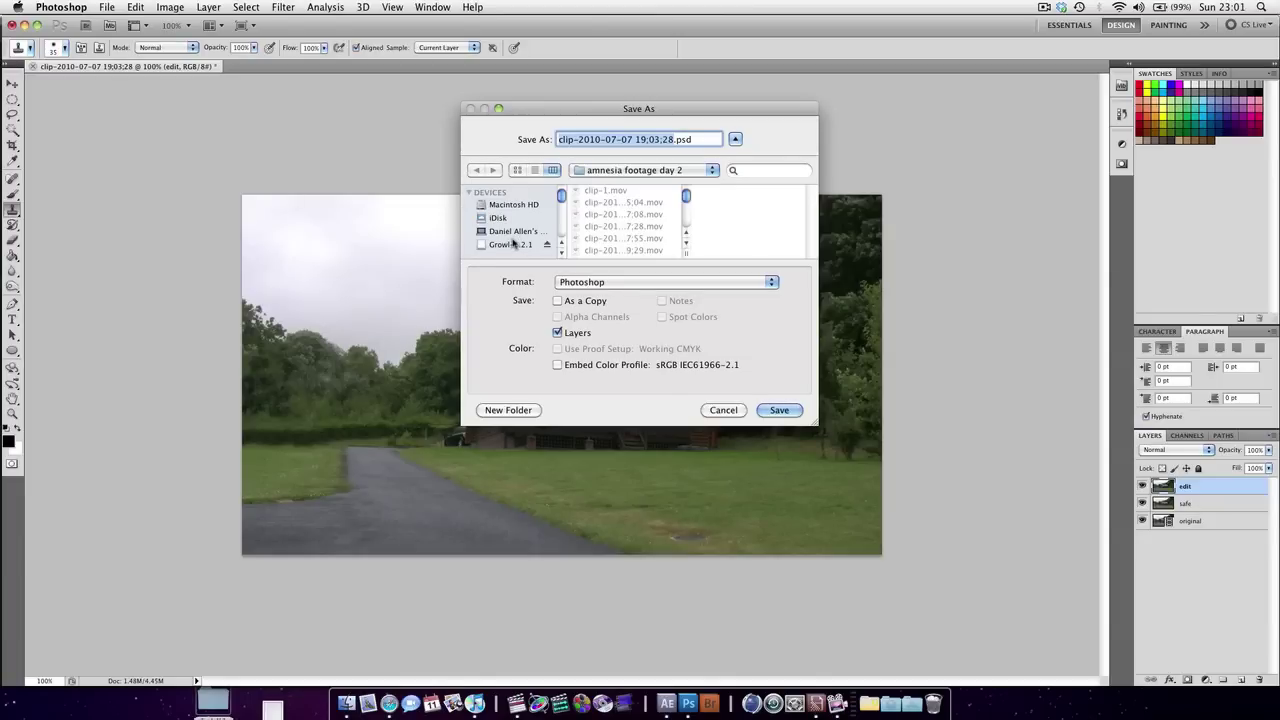
scroll(513, 242, down, 5)
scroll(513, 242, up, 3)
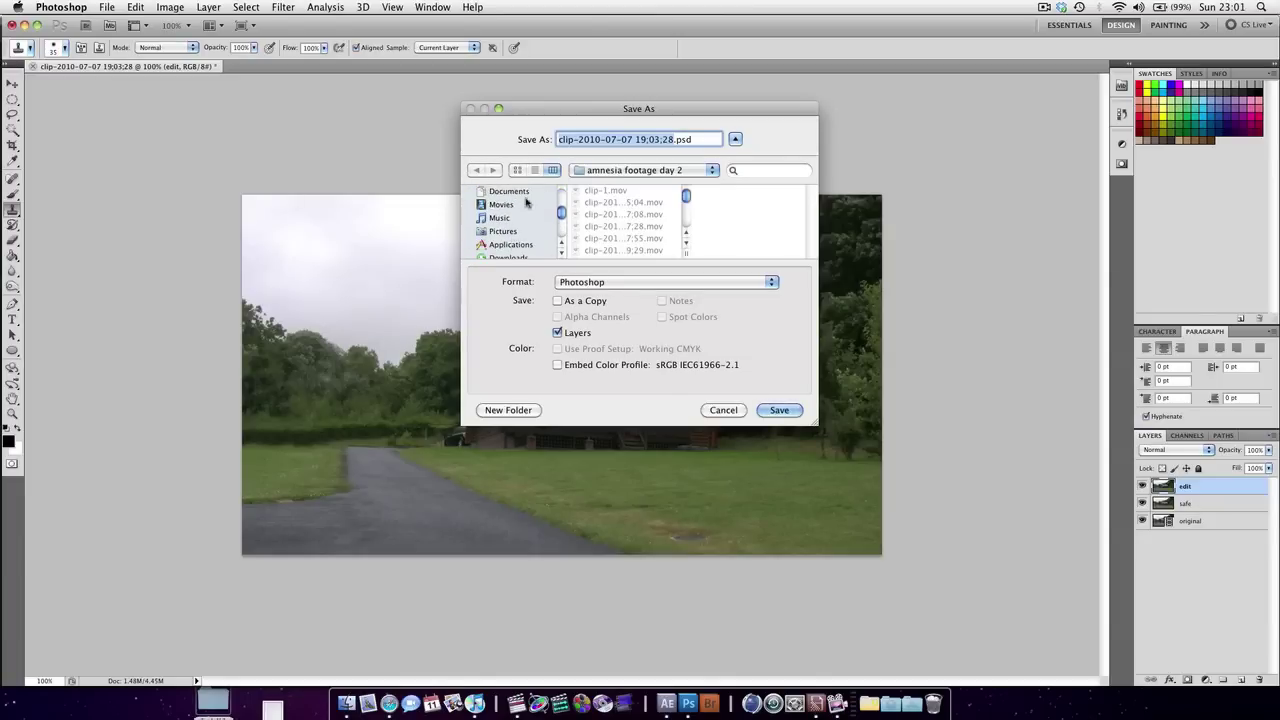
scroll(515, 233, up, 1)
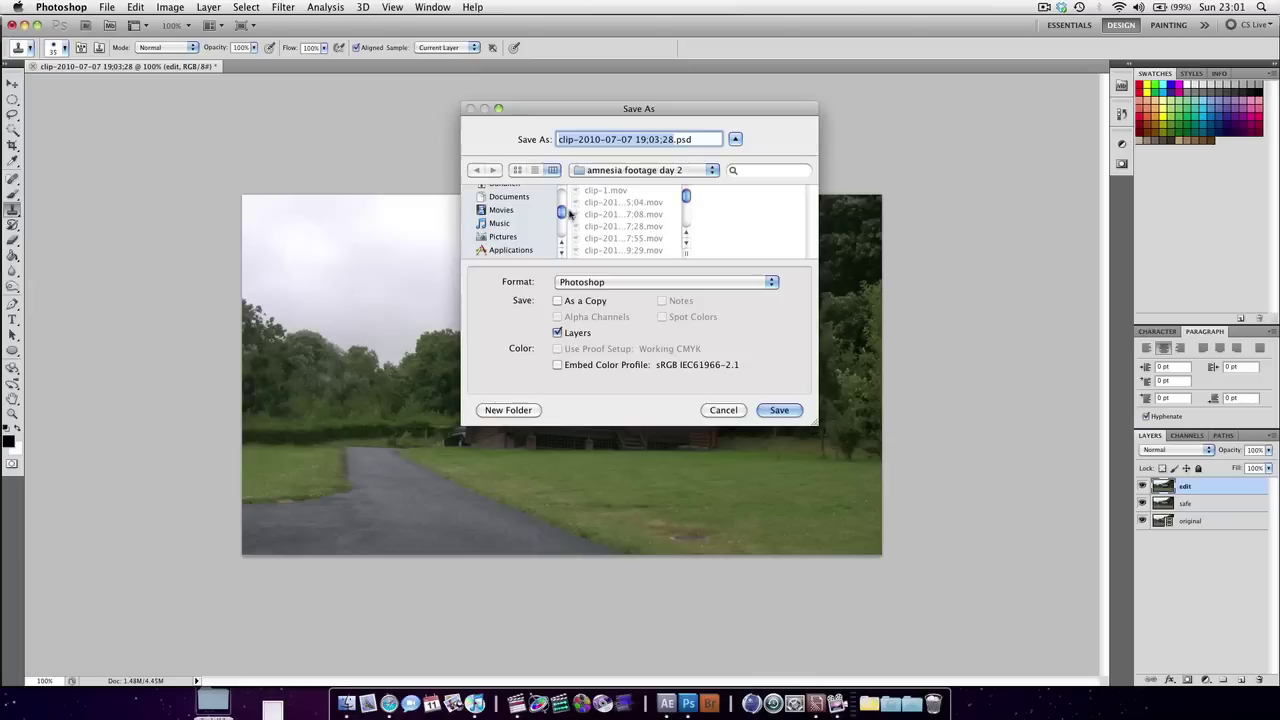
drag(561, 213, 511, 200)
click(511, 200)
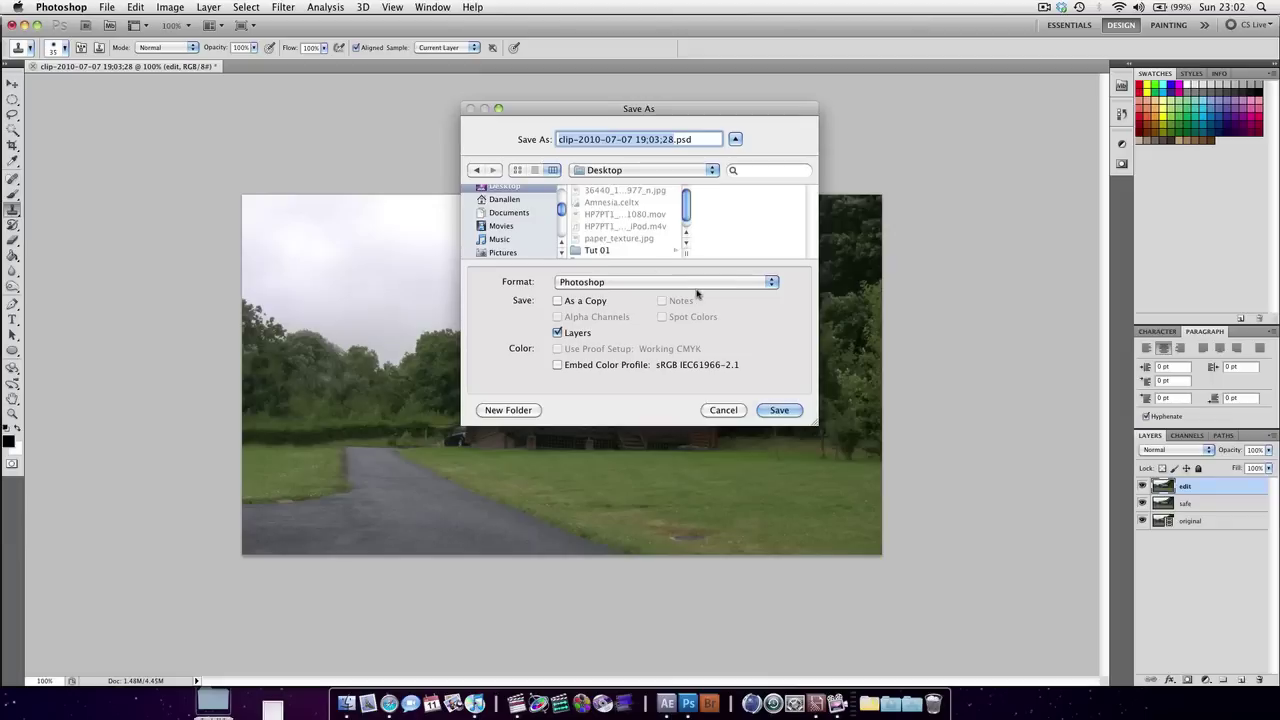
click(597, 251)
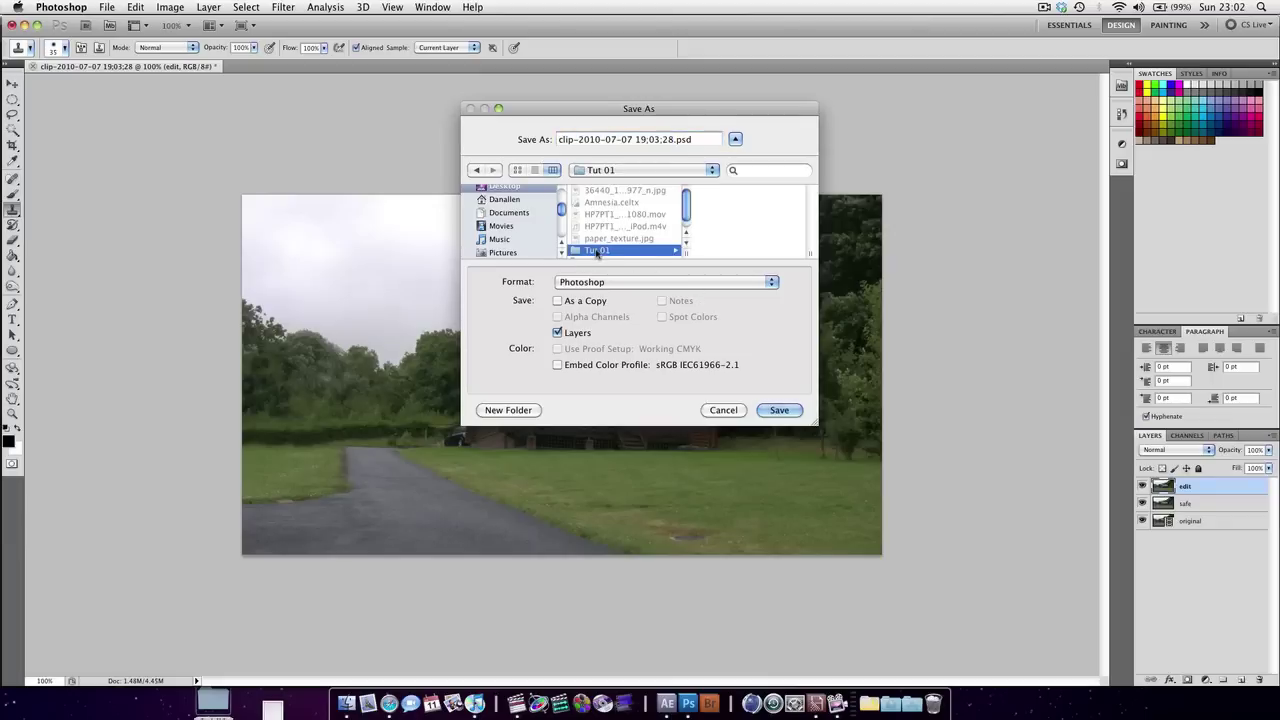
click(779, 410)
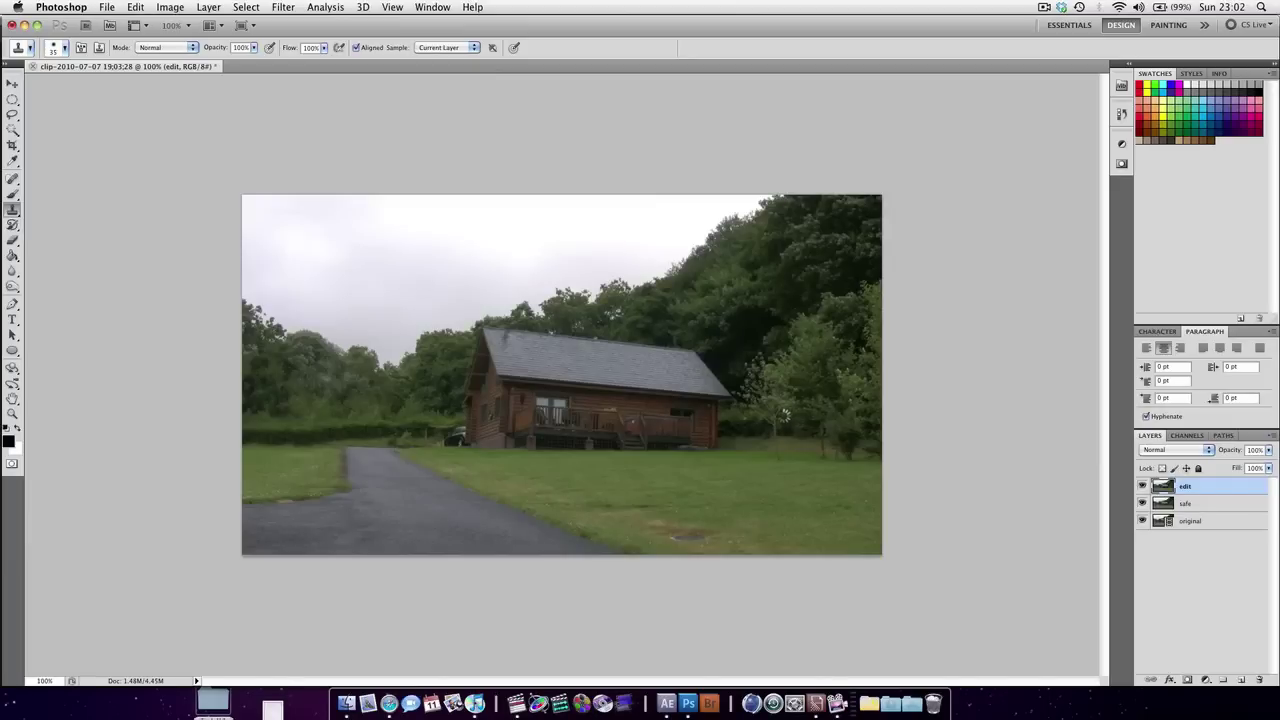
- Switch to After Effects and open the Desktop's Tut 01 folder in Finder
click(666, 703)
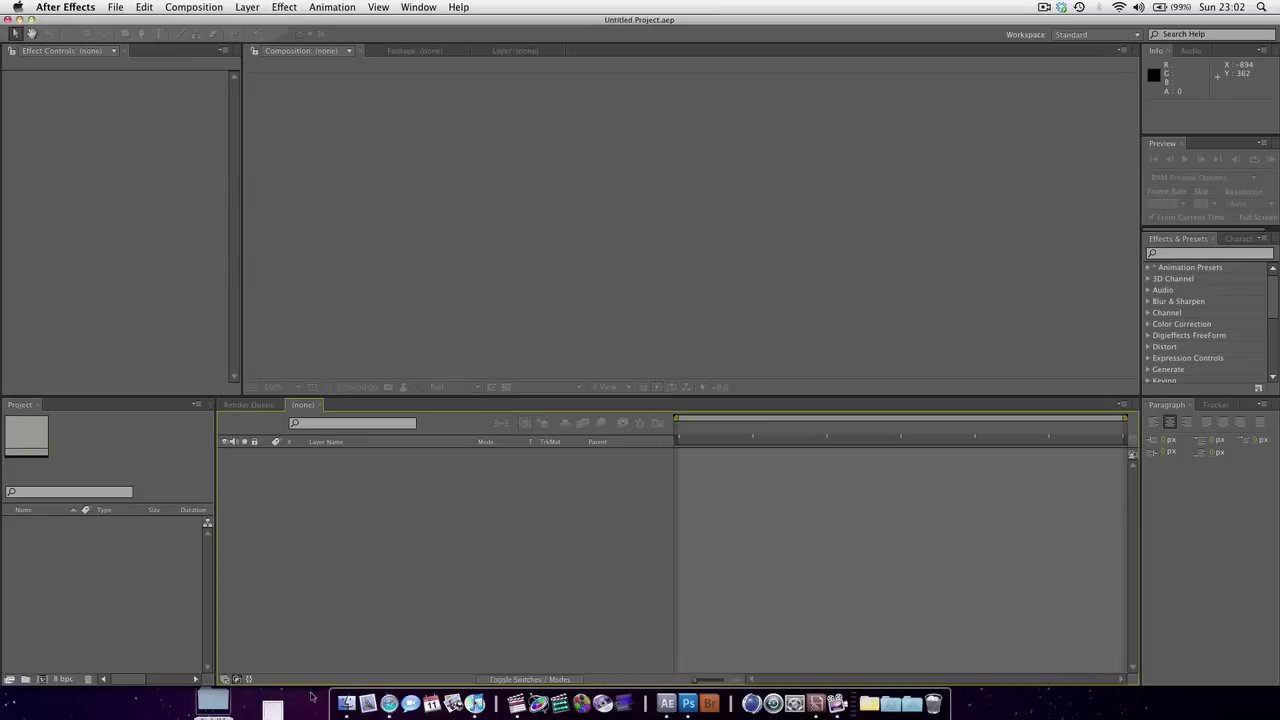
click(346, 703)
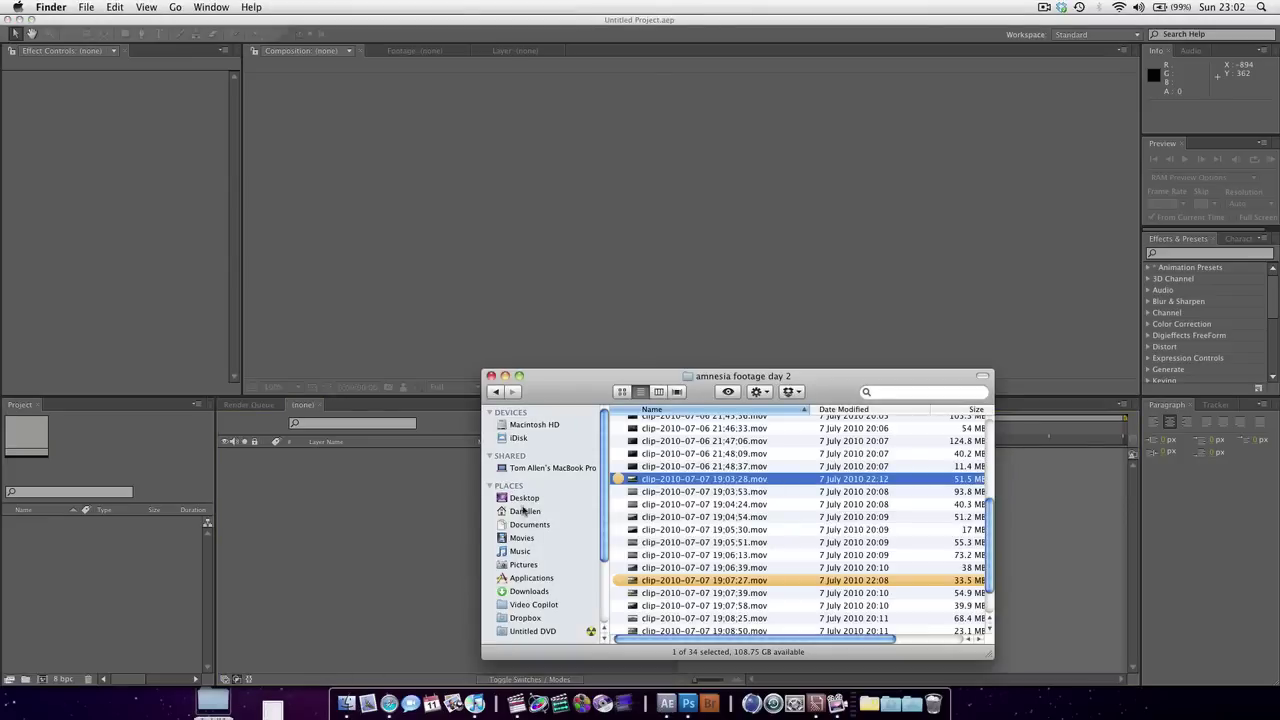
click(524, 497)
click(668, 486)
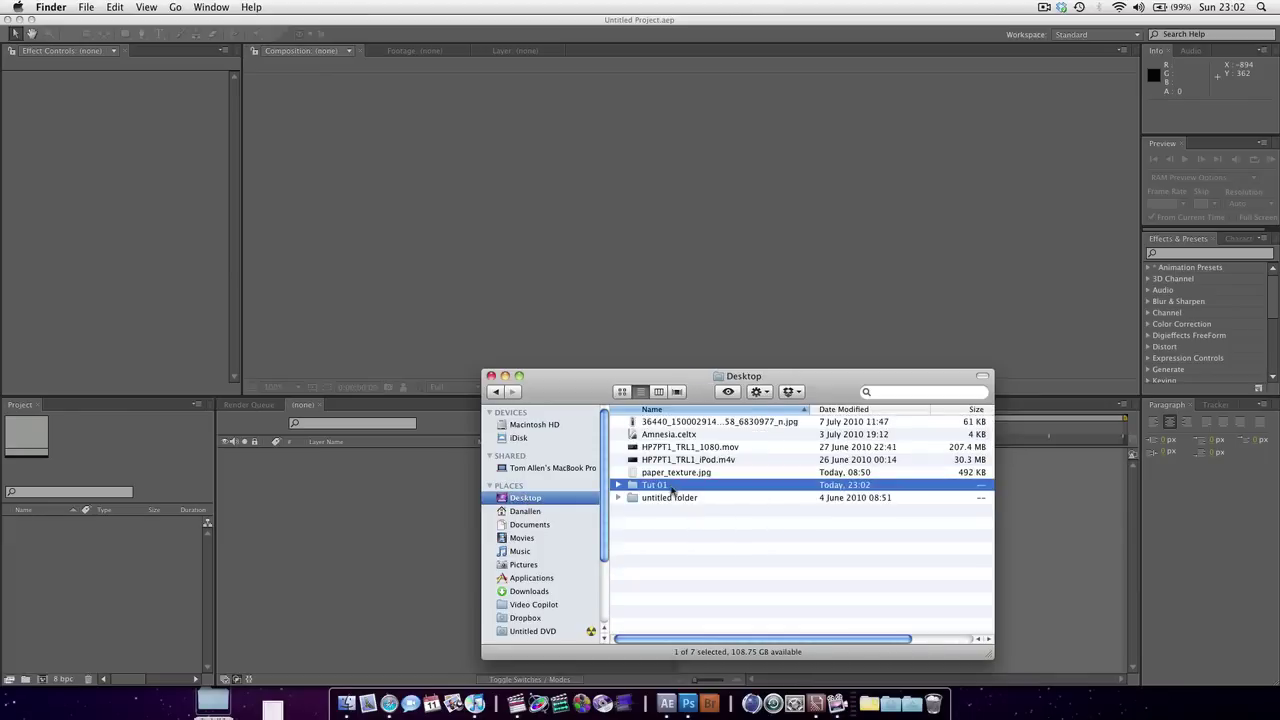
double_click(672, 490)
- Import the saved .psd into the Project panel as a Composition with Editable Layer Styles
drag(669, 422, 125, 580)
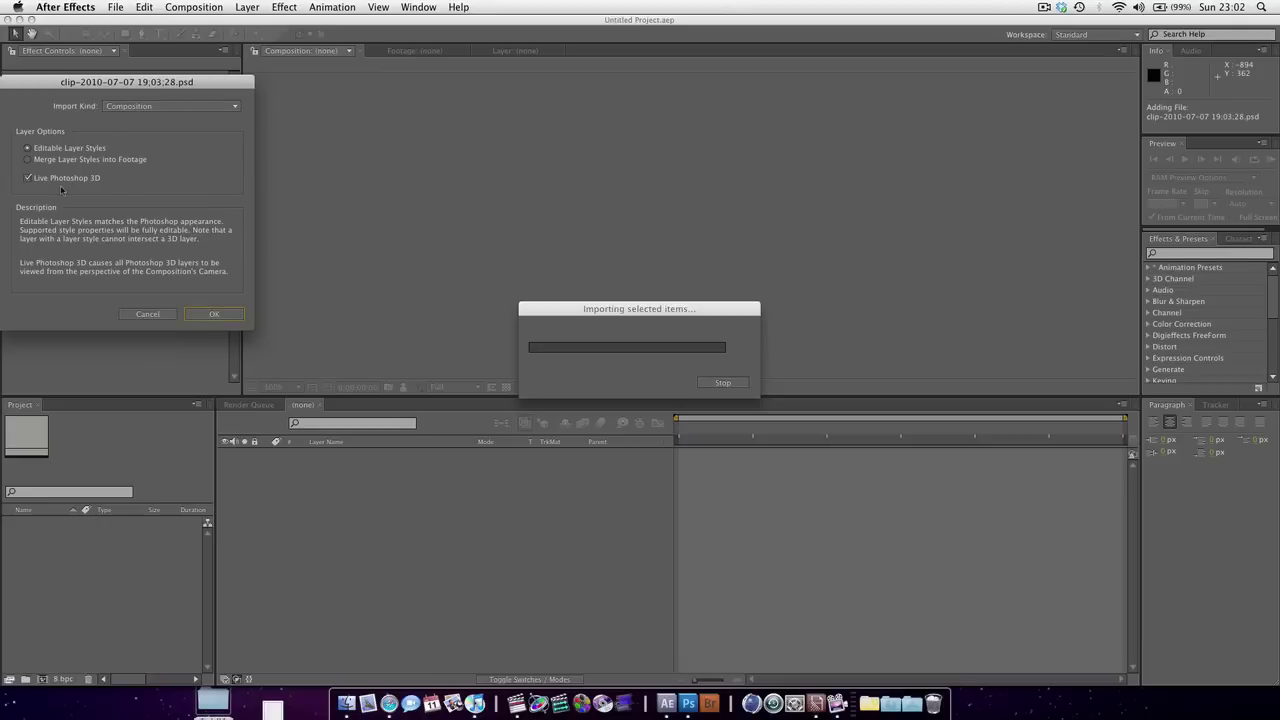
click(220, 316)
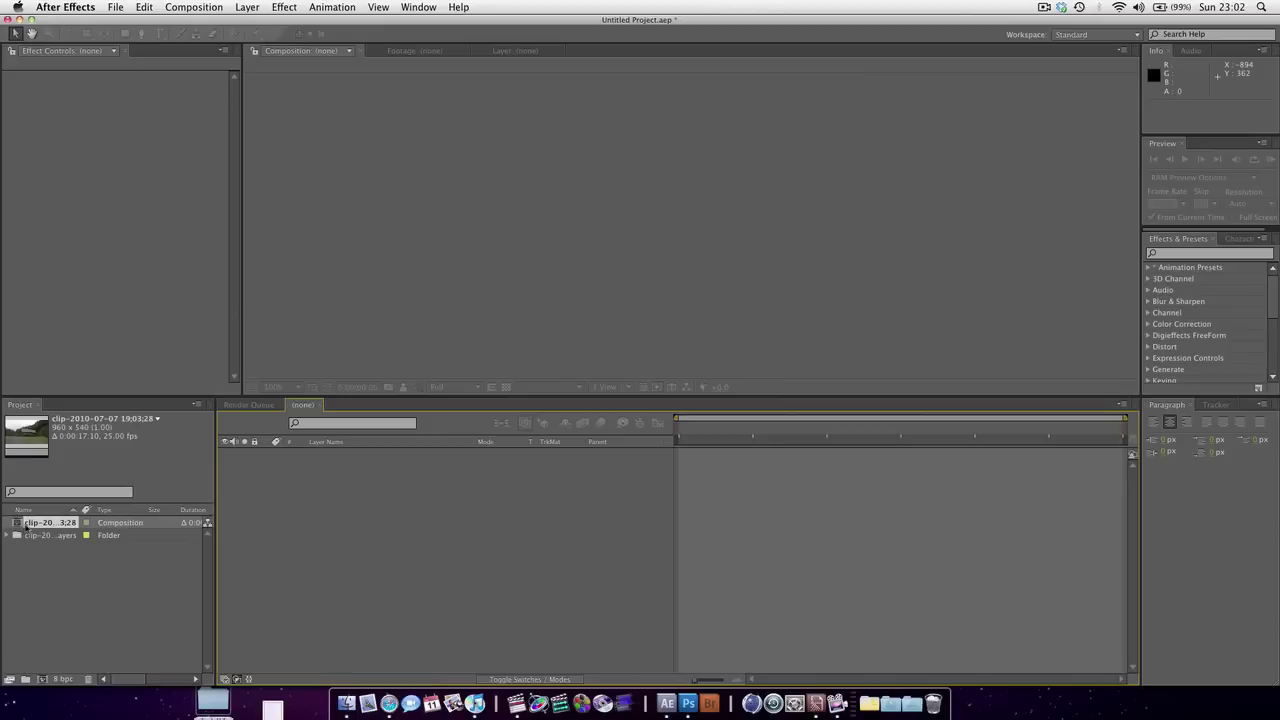
double_click(27, 524)
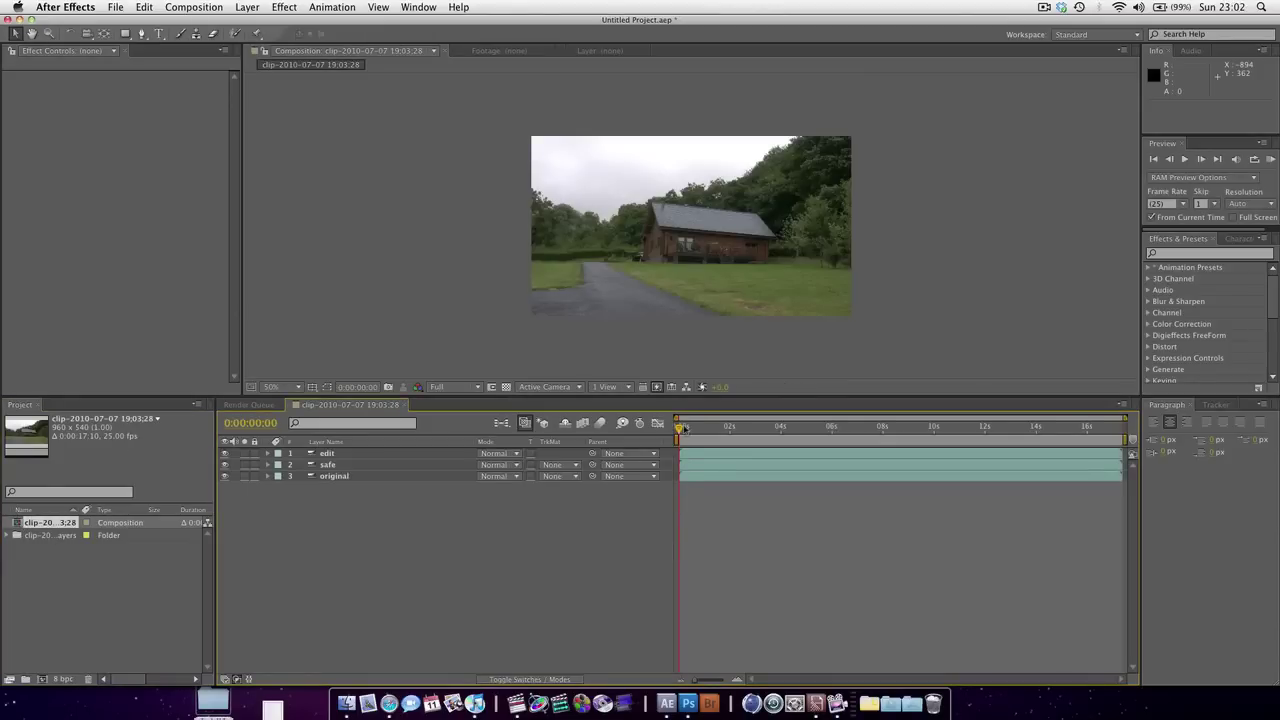
mouse_move(684, 428)
mouse_down()
mouse_move(860, 435)
mouse_move(676, 444)
mouse_up()
key(super+space)
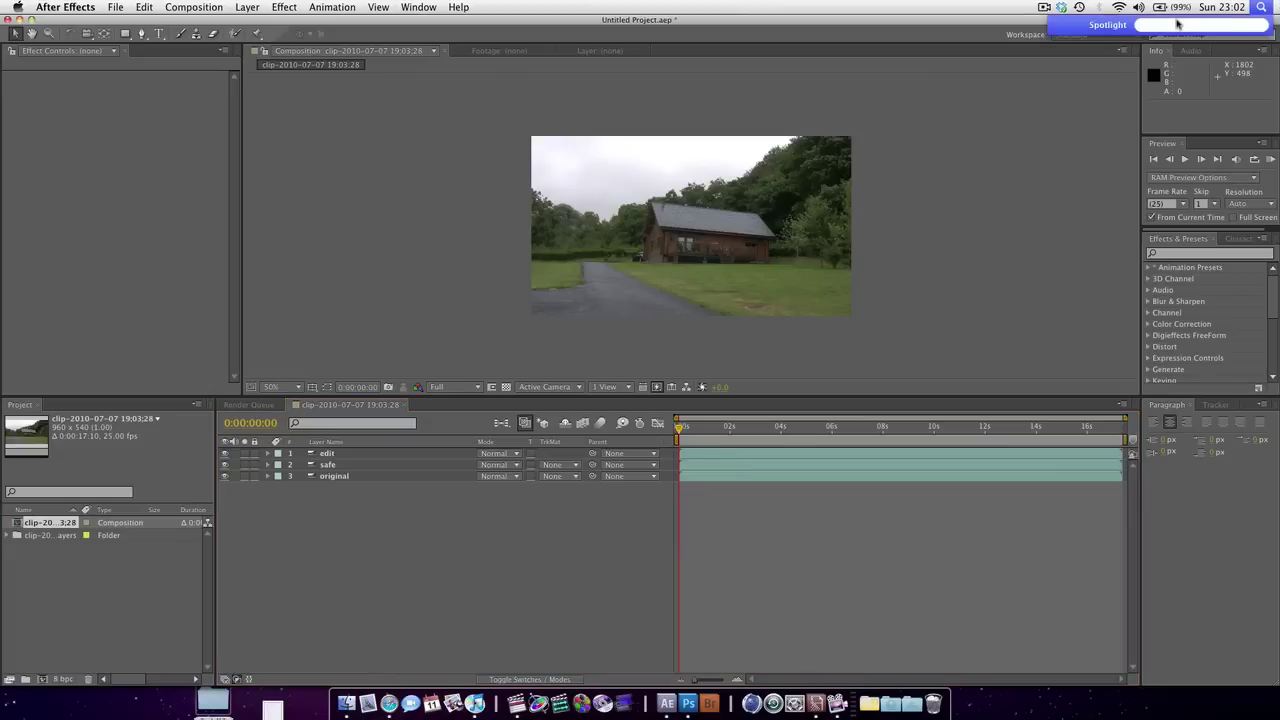
text(2010)
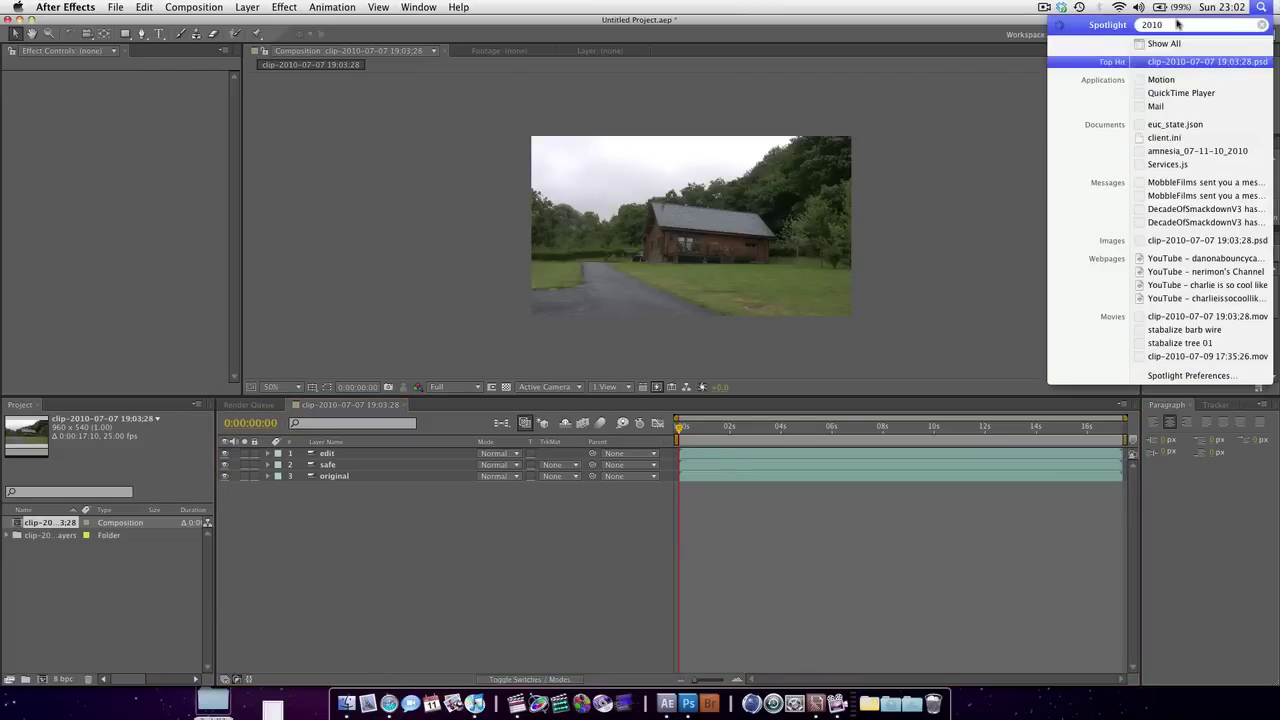
text(-0)
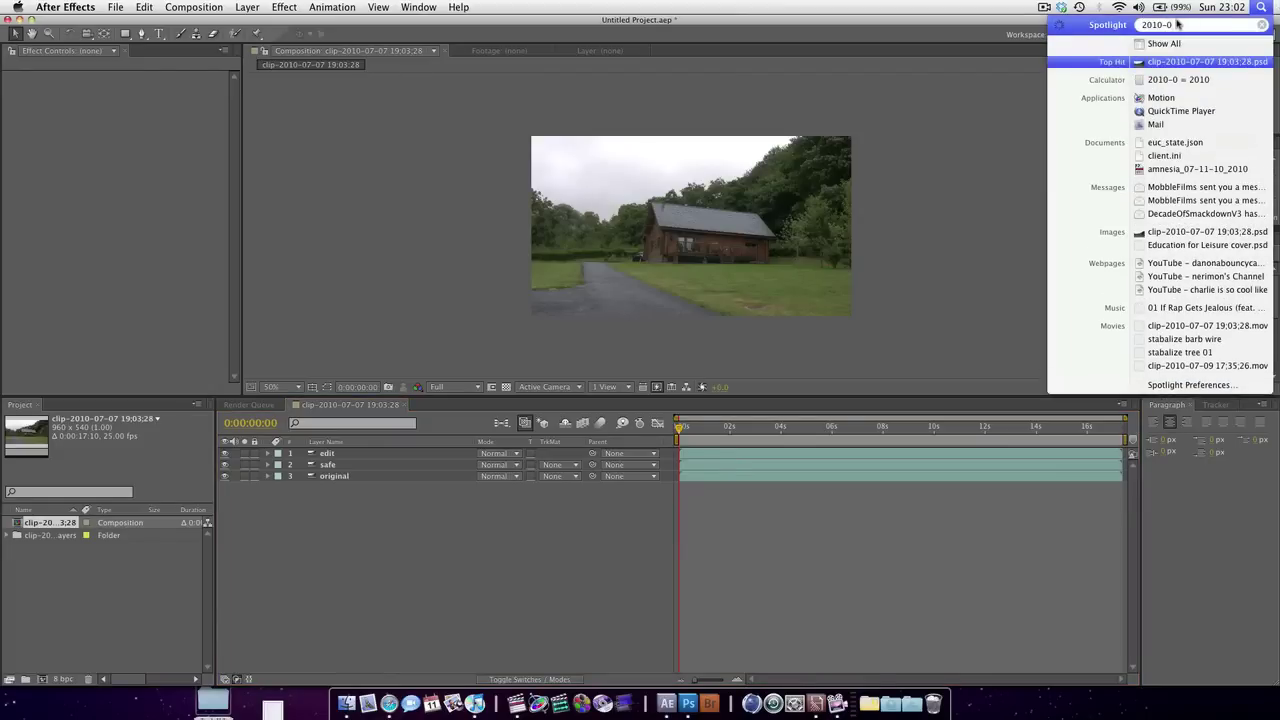
text(7)
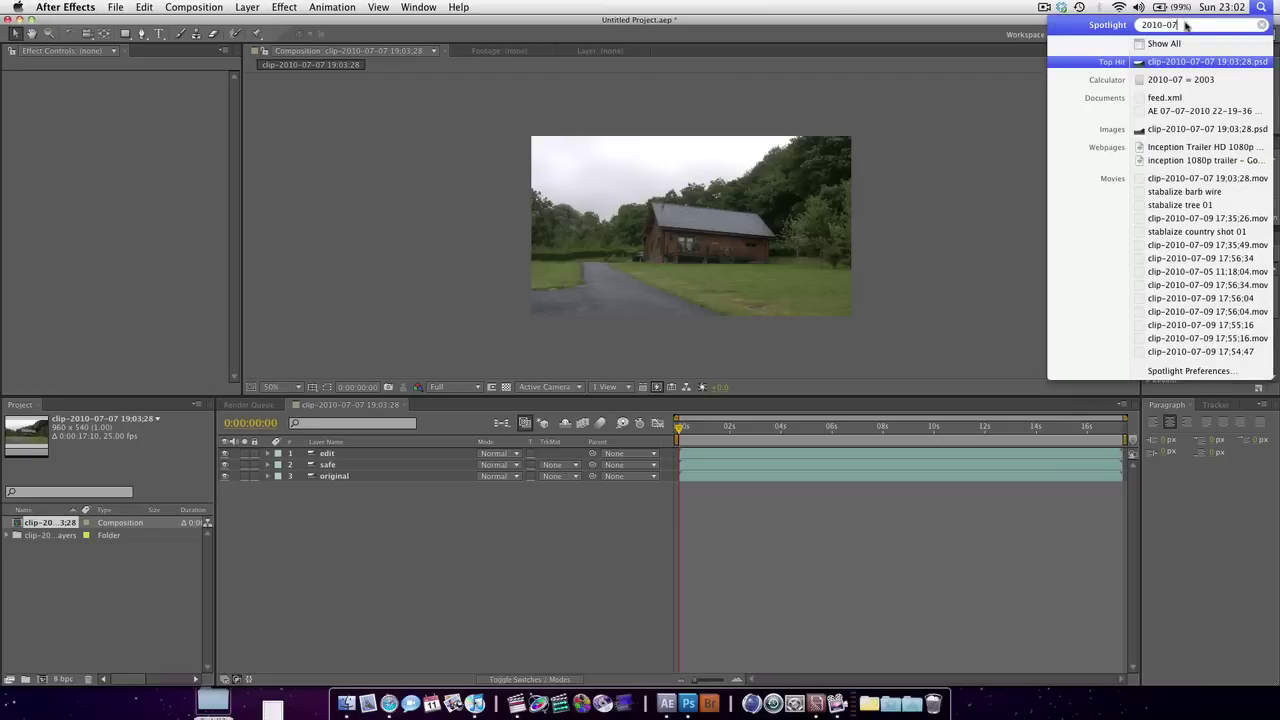
text(-07)
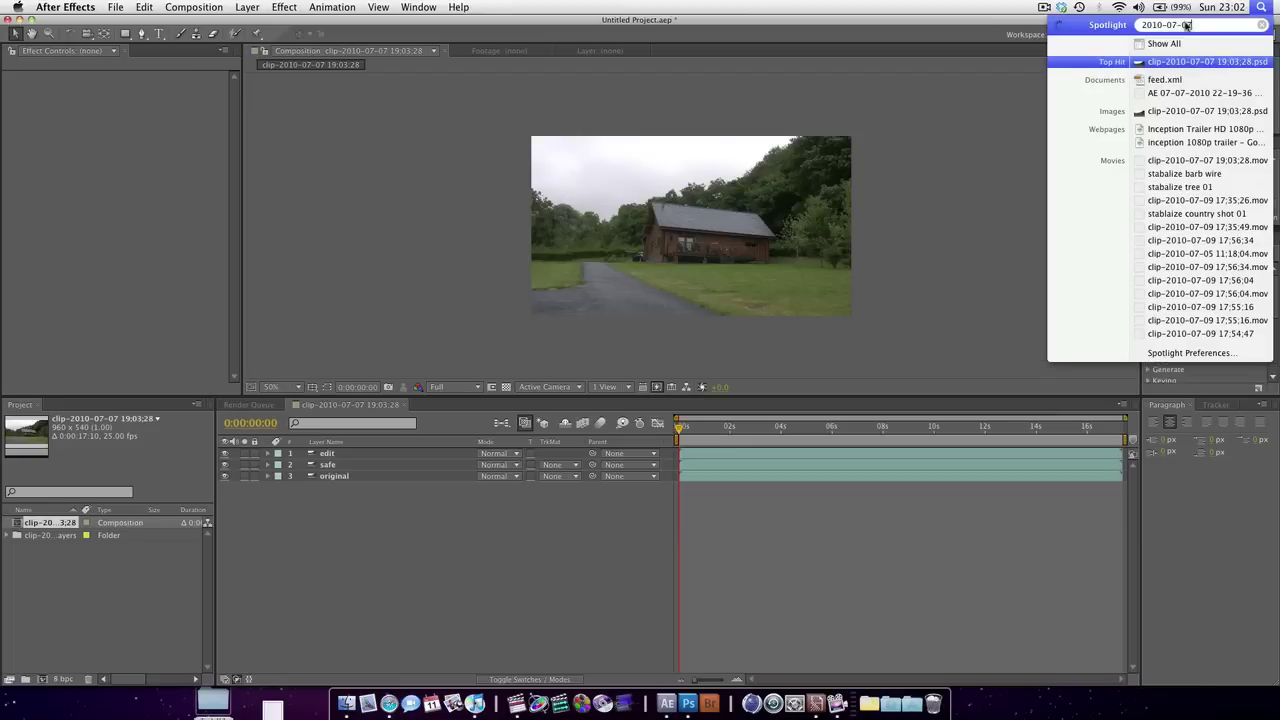
text( 1)
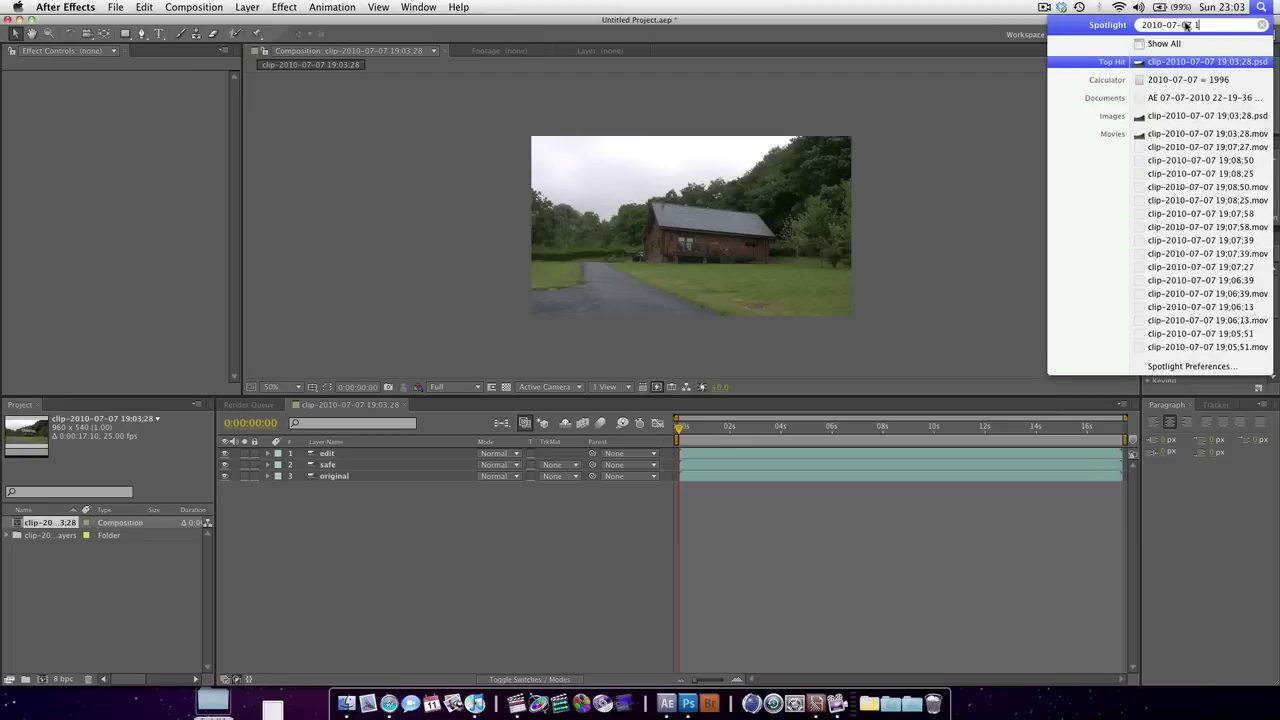
text(9;)
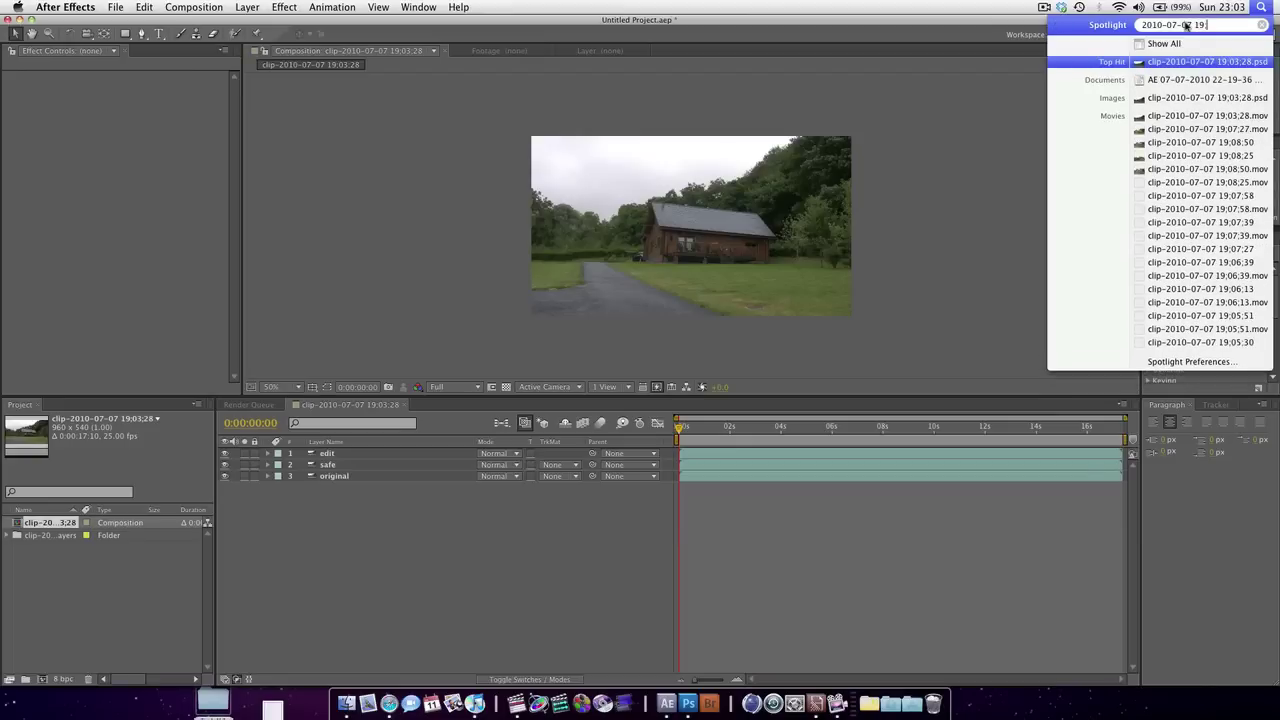
text(03)
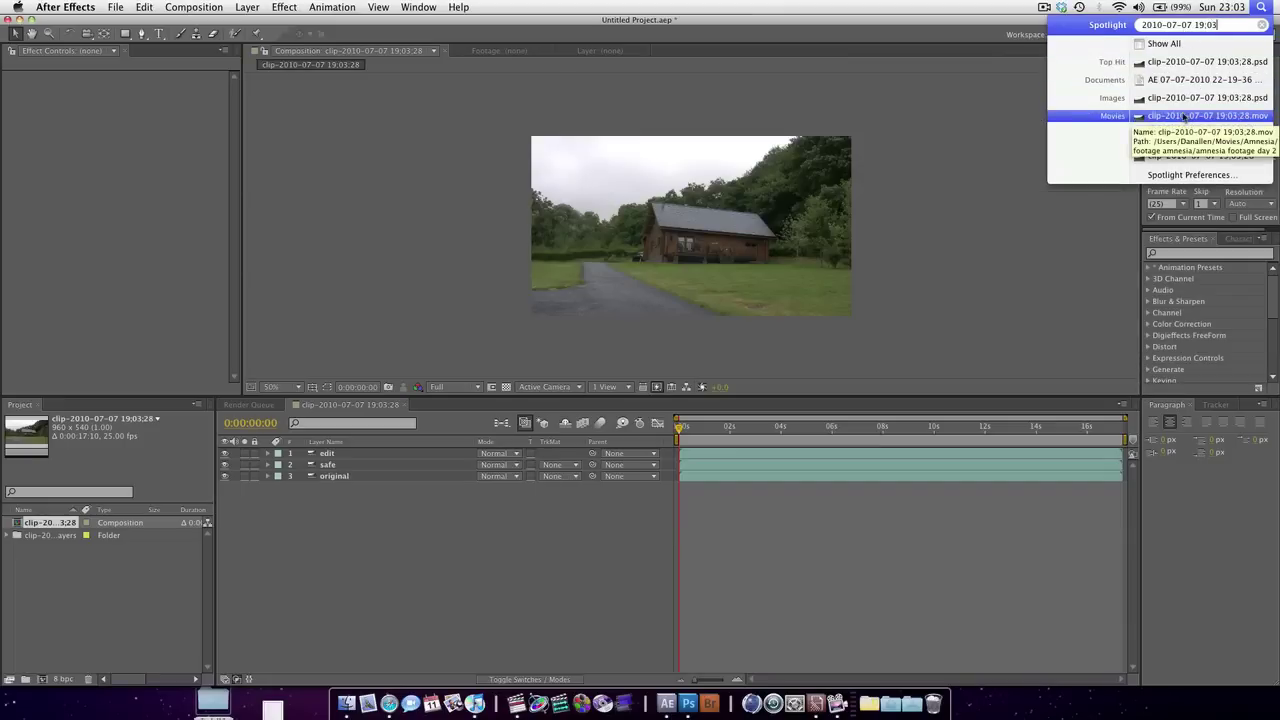
click(1120, 121)
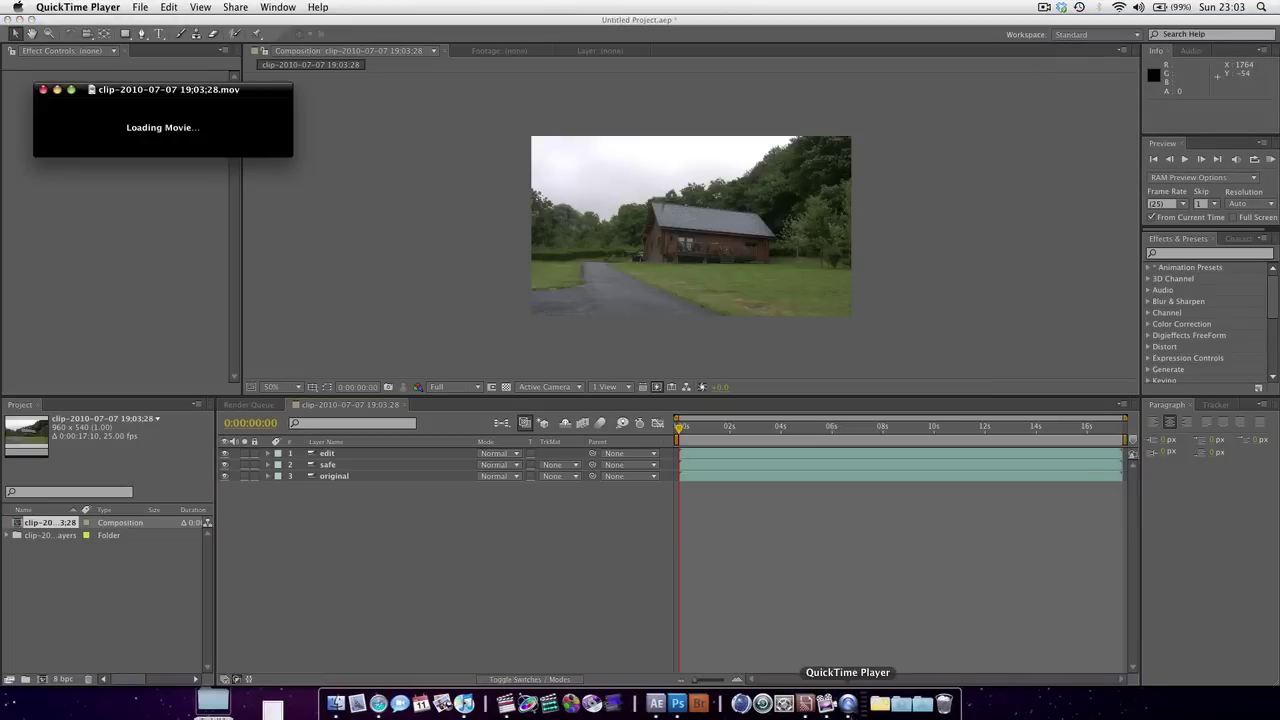
- Quit QuickTime Player and browse Finder to Movies > Amnesia > footage amnesia
right_click(848, 701)
click(854, 664)
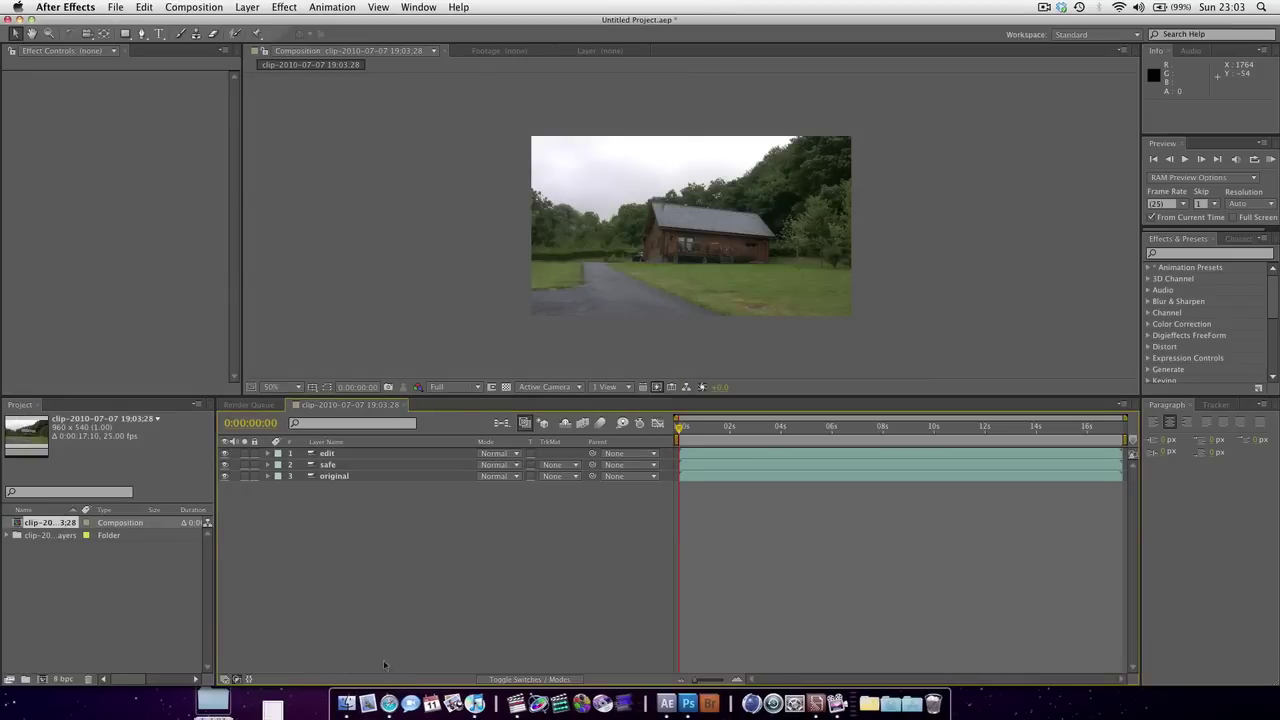
click(346, 703)
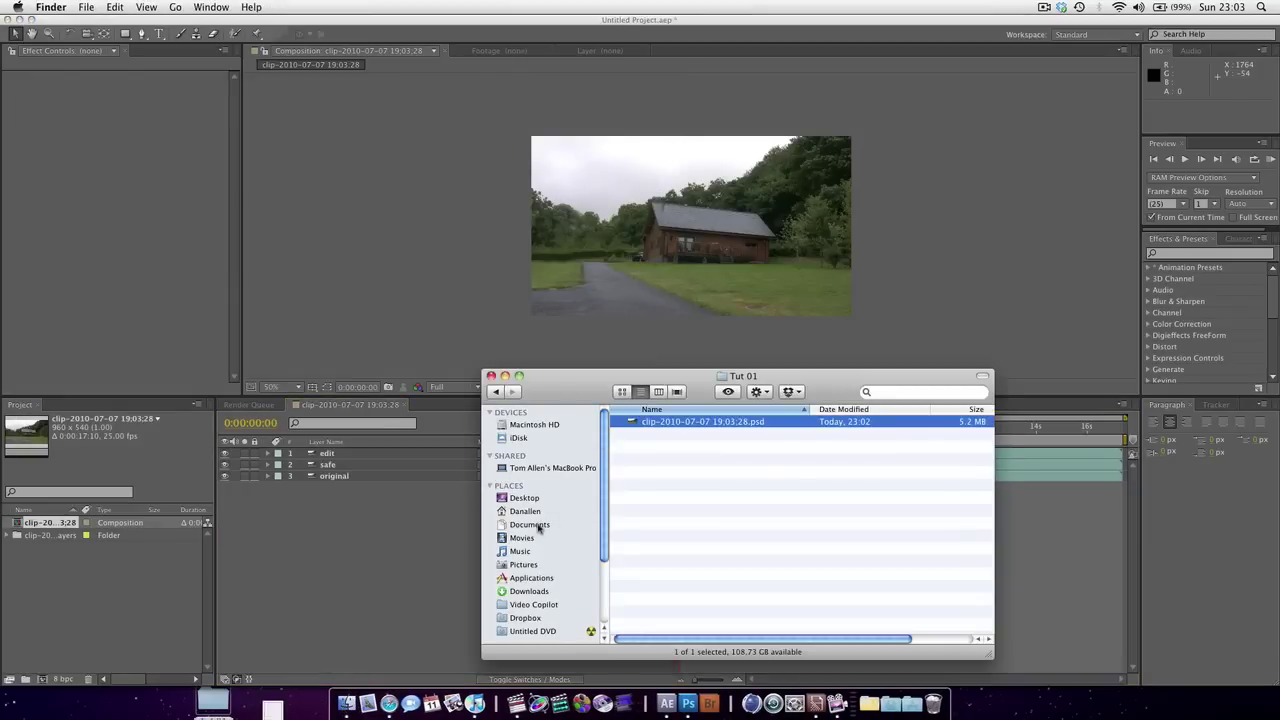
click(522, 537)
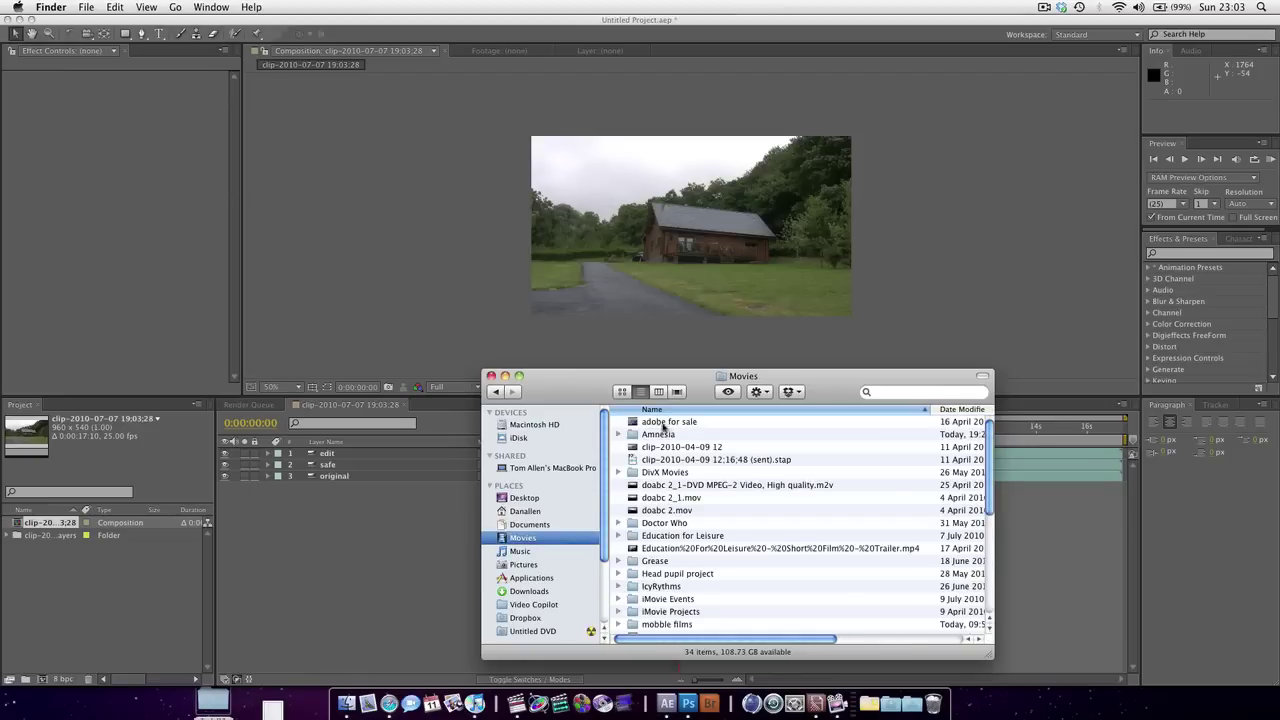
double_click(663, 436)
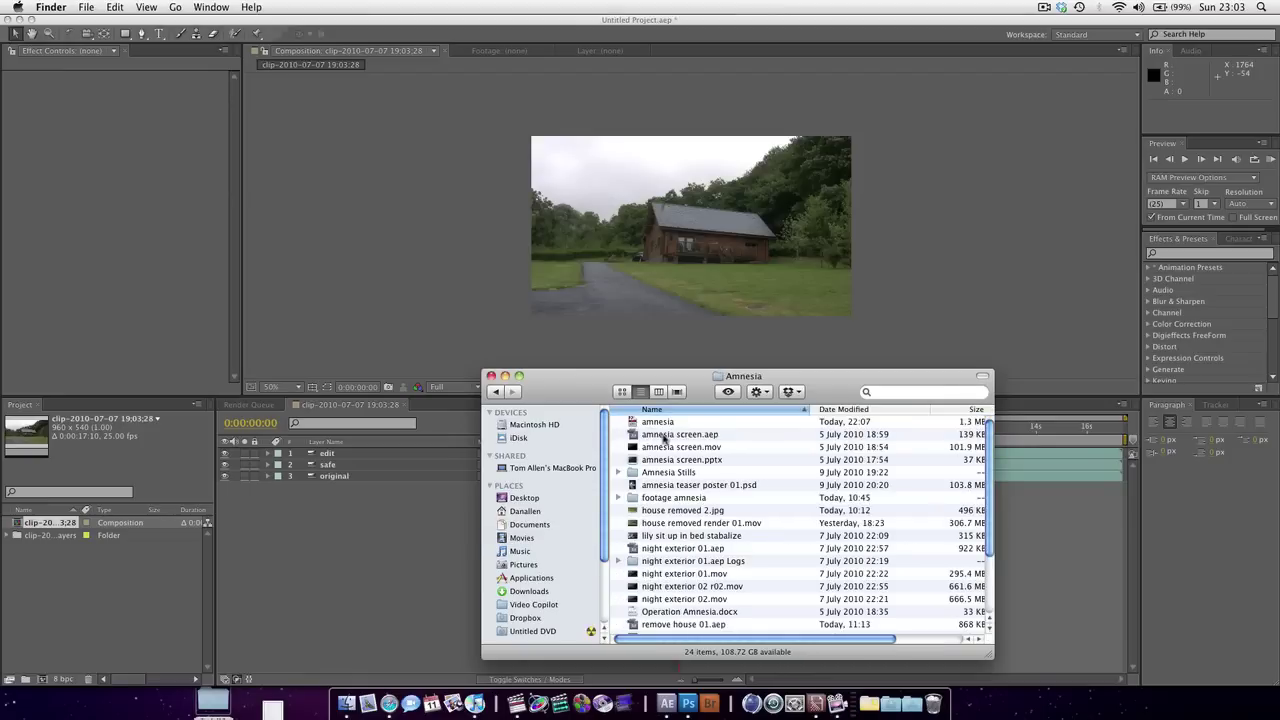
double_click(683, 499)
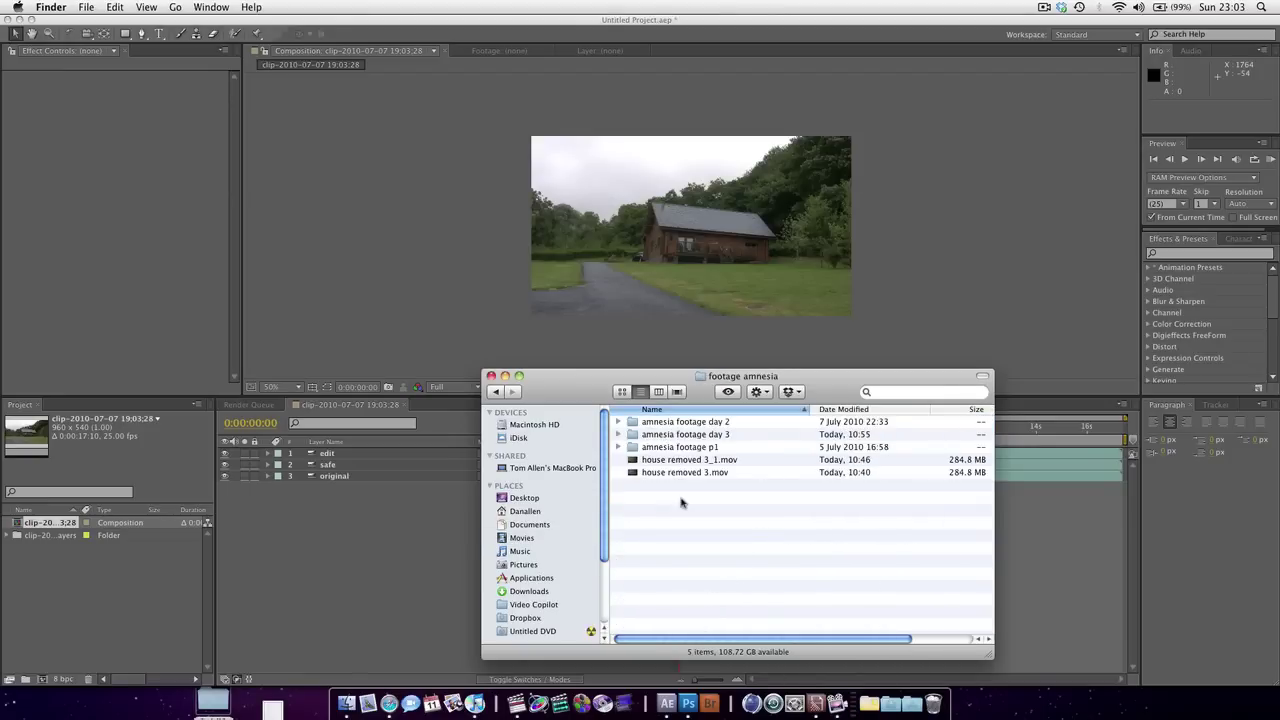
double_click(691, 436)
key(super+bracketleft)
double_click(689, 422)
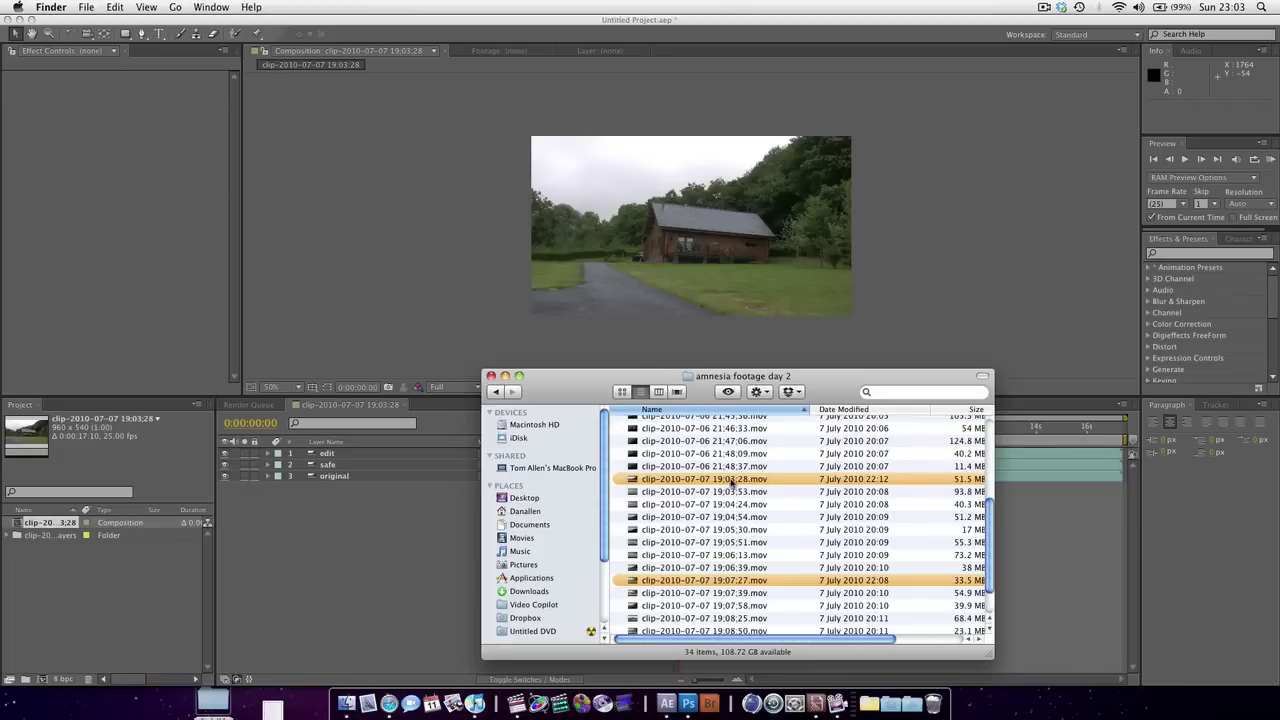
click(731, 482)
key(space)
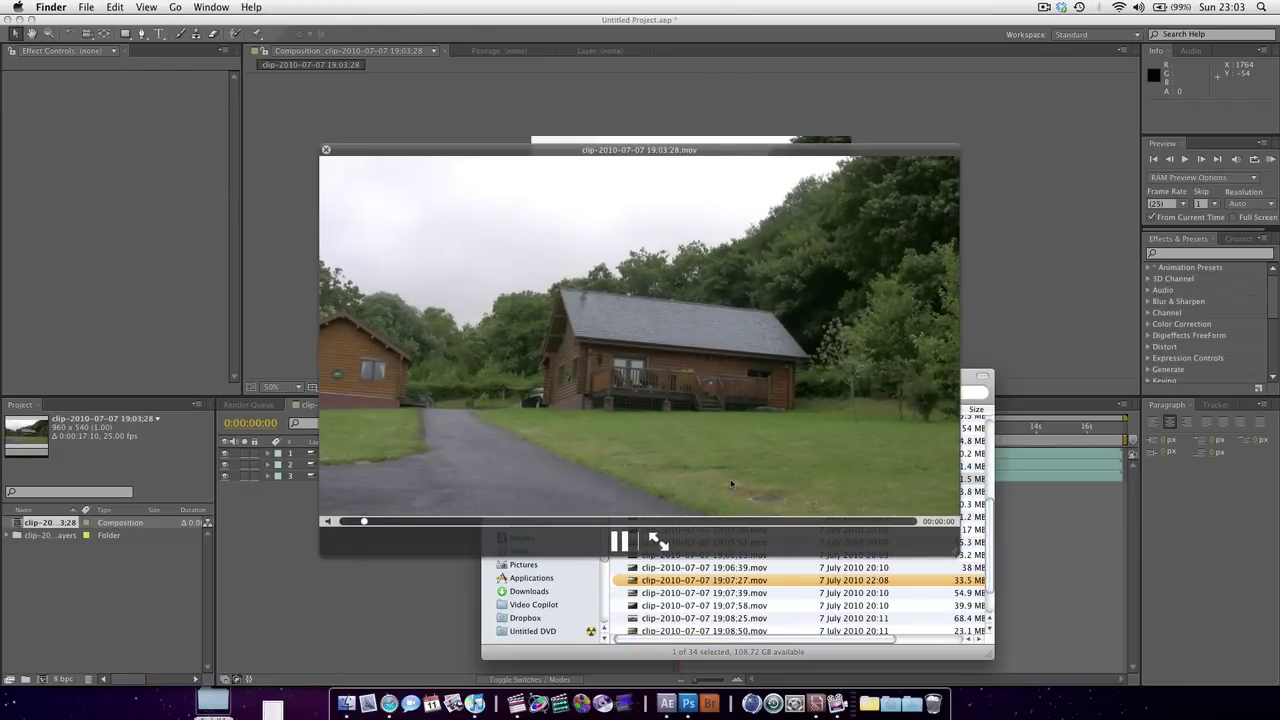
key(space)
click(118, 604)
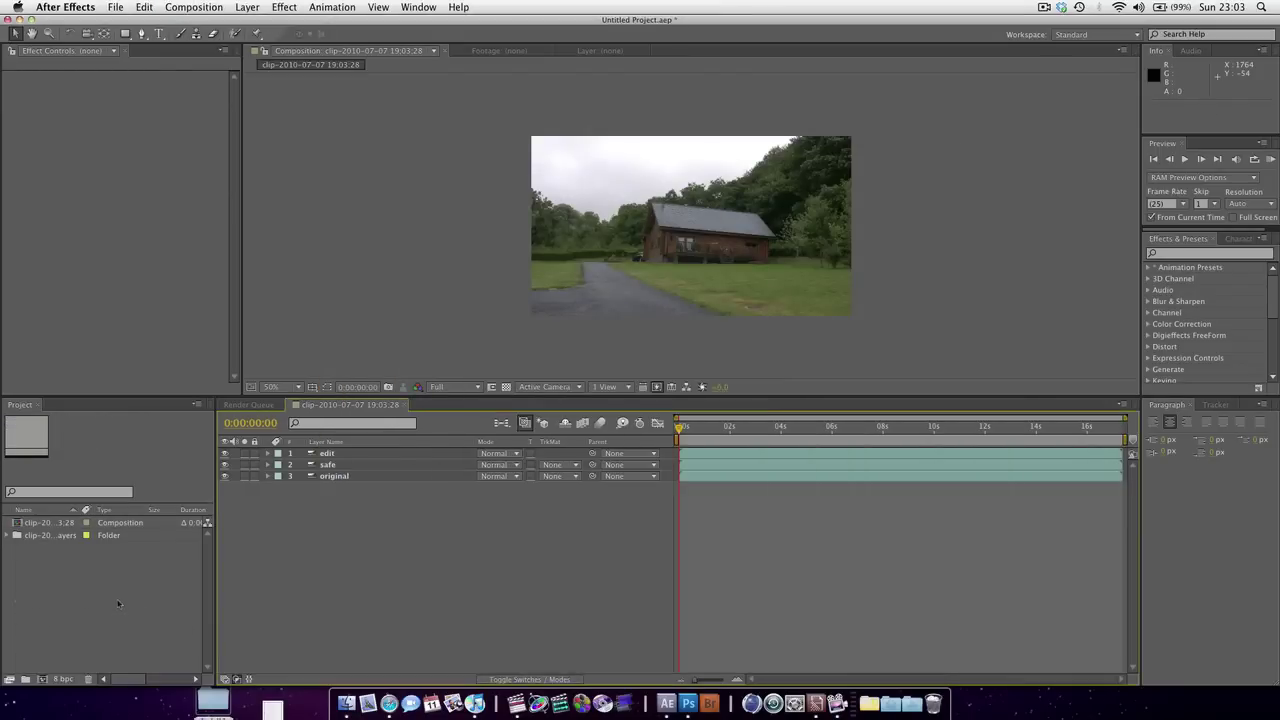
click(705, 429)
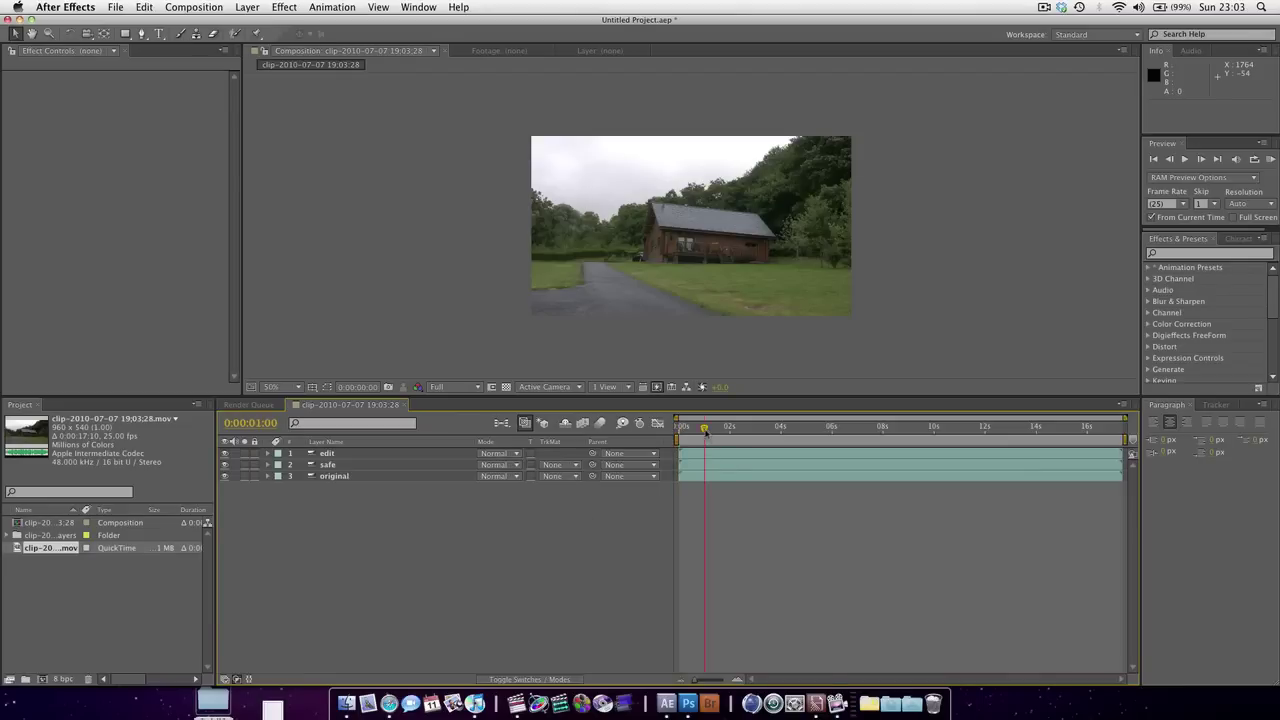
drag(705, 429, 906, 470)
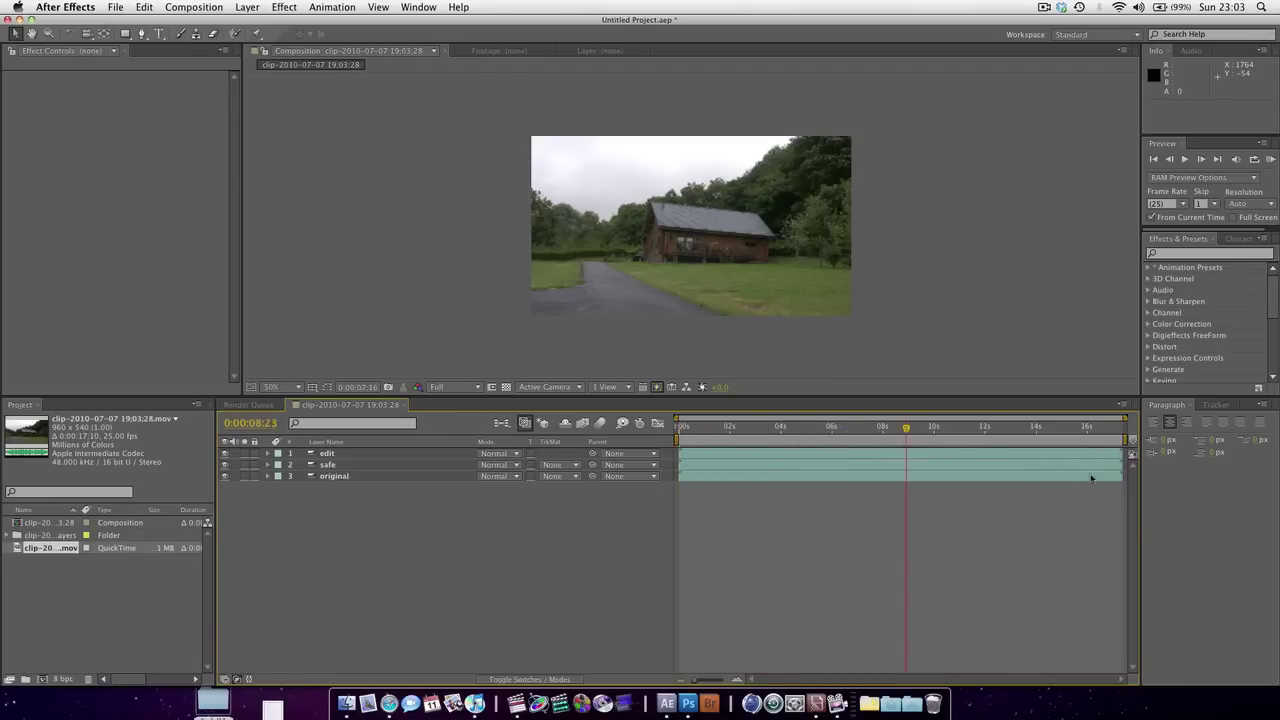
drag(1091, 478, 678, 470)
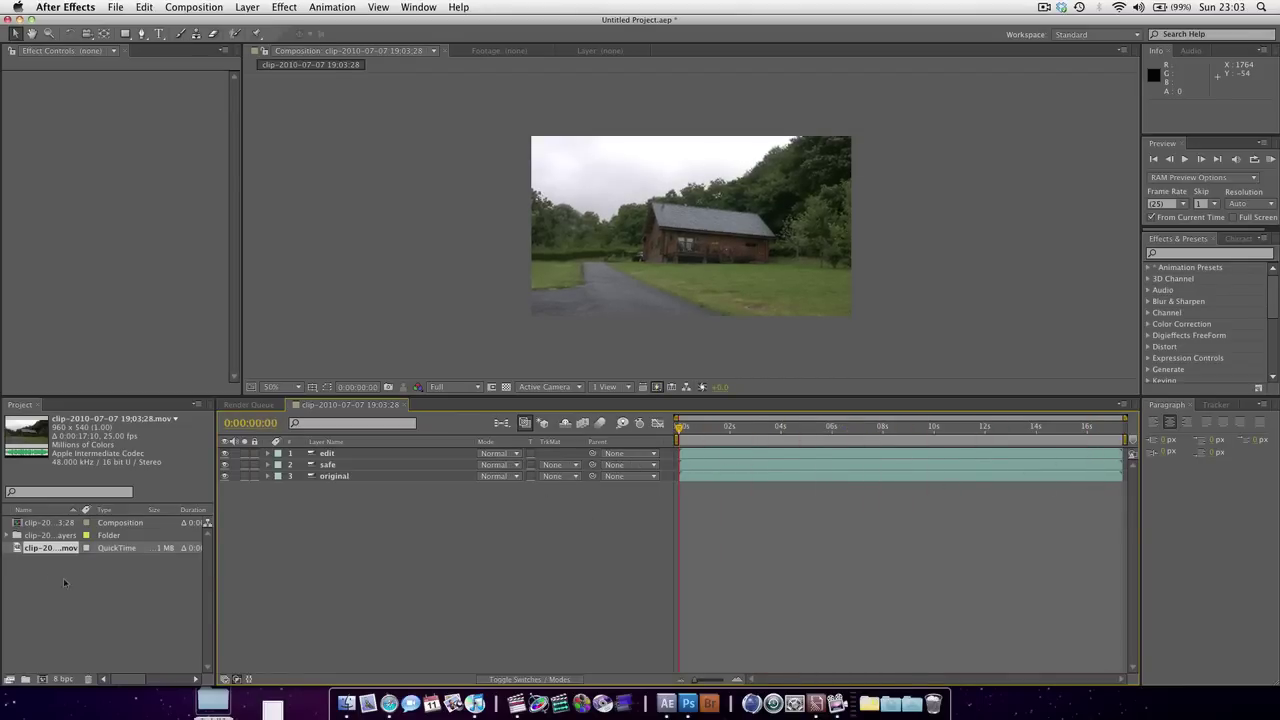
drag(32, 550, 381, 465)
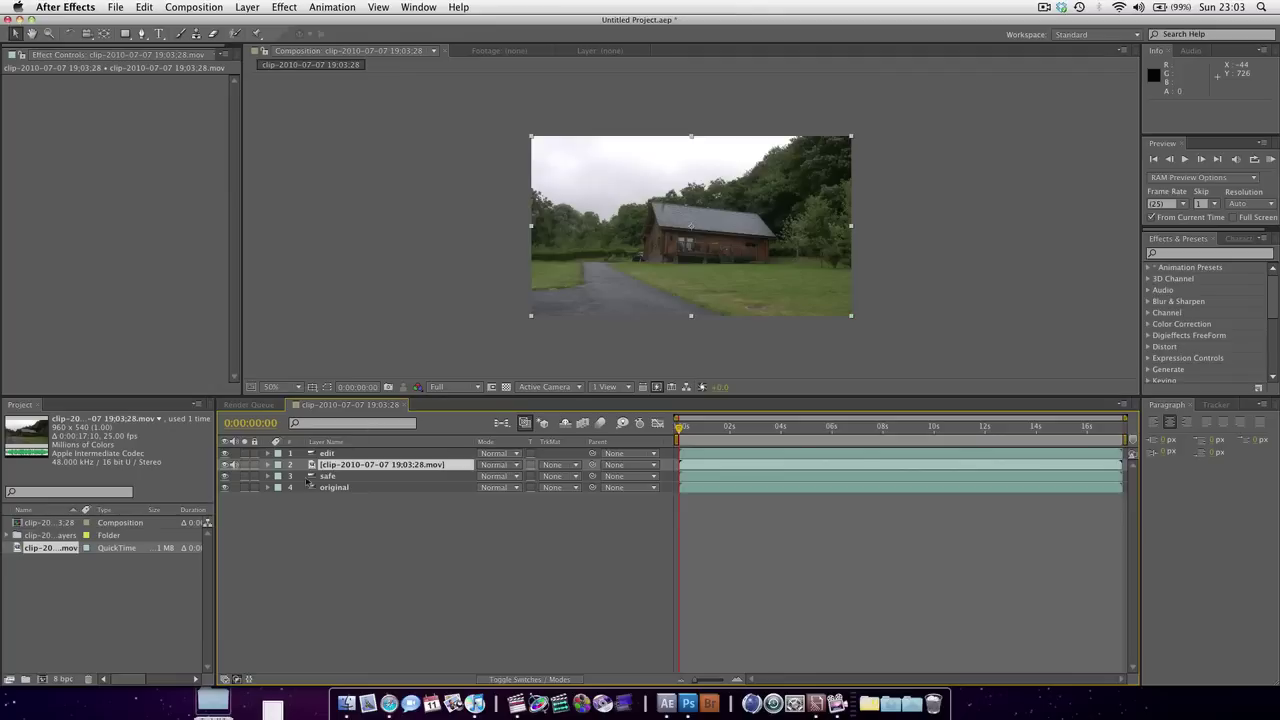
- Hide and select the edit layer, then begin a Pen mask outline above the left cabin
click(225, 453)
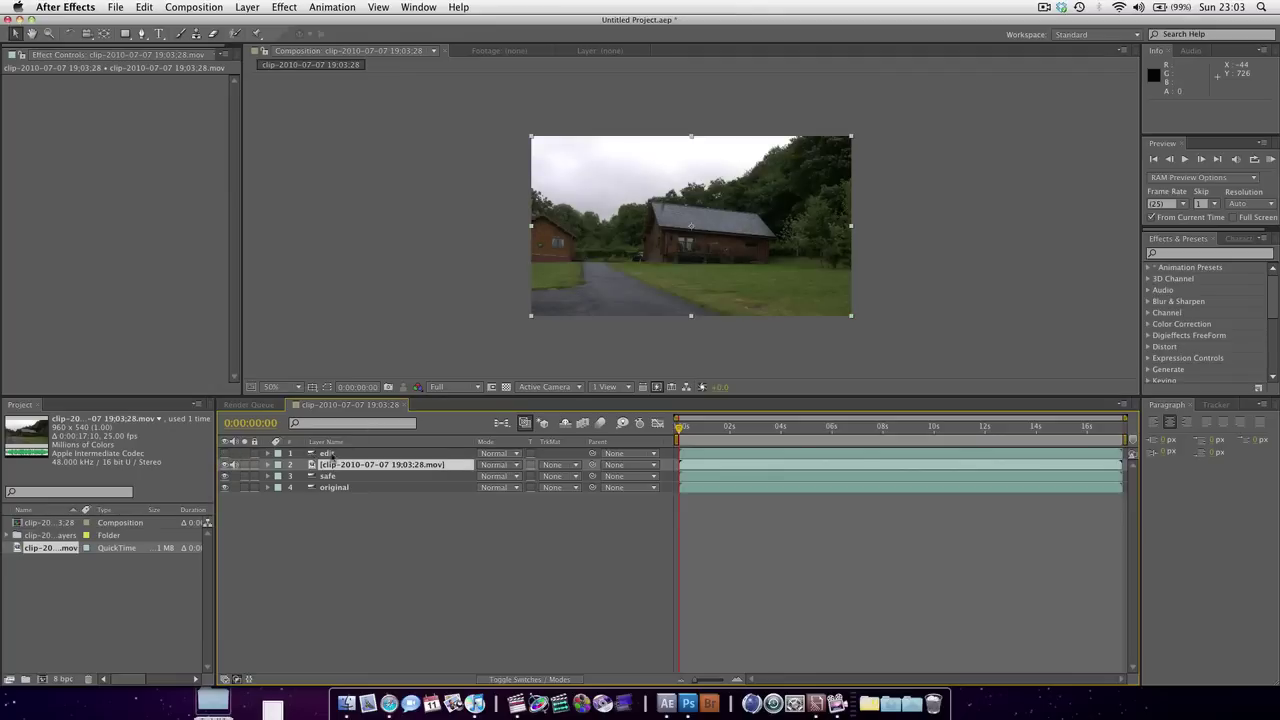
click(330, 453)
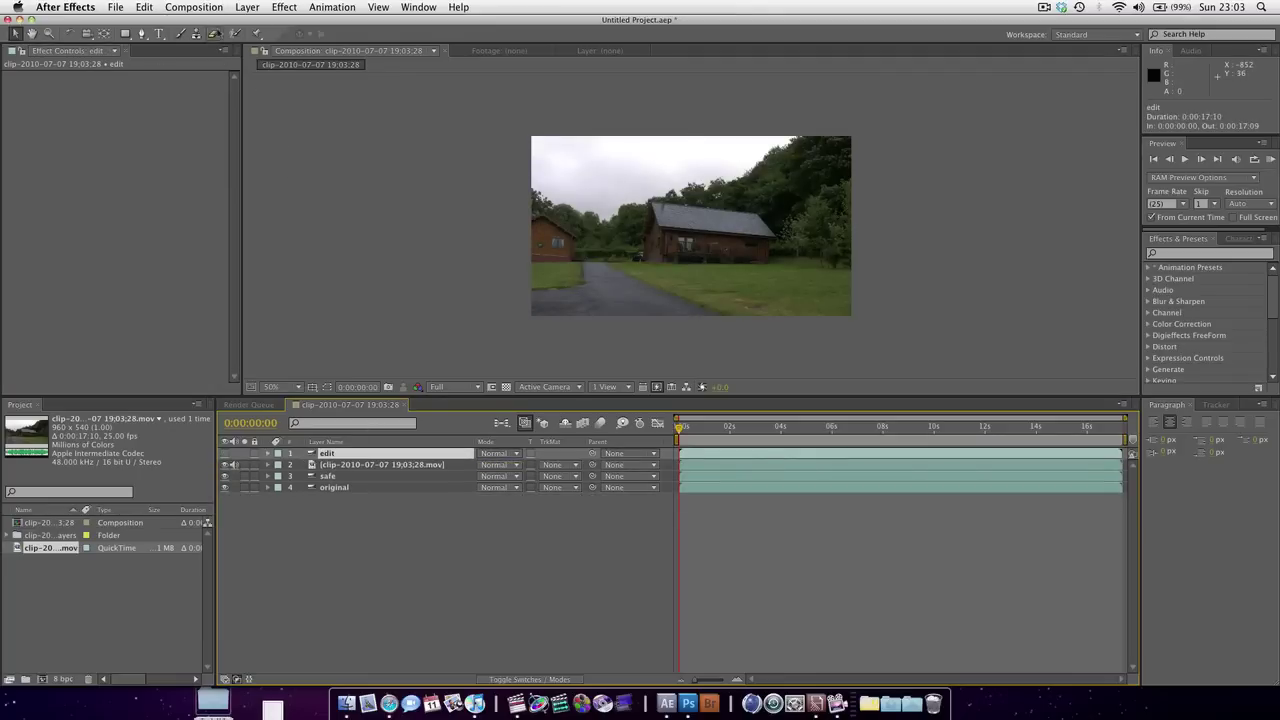
click(142, 34)
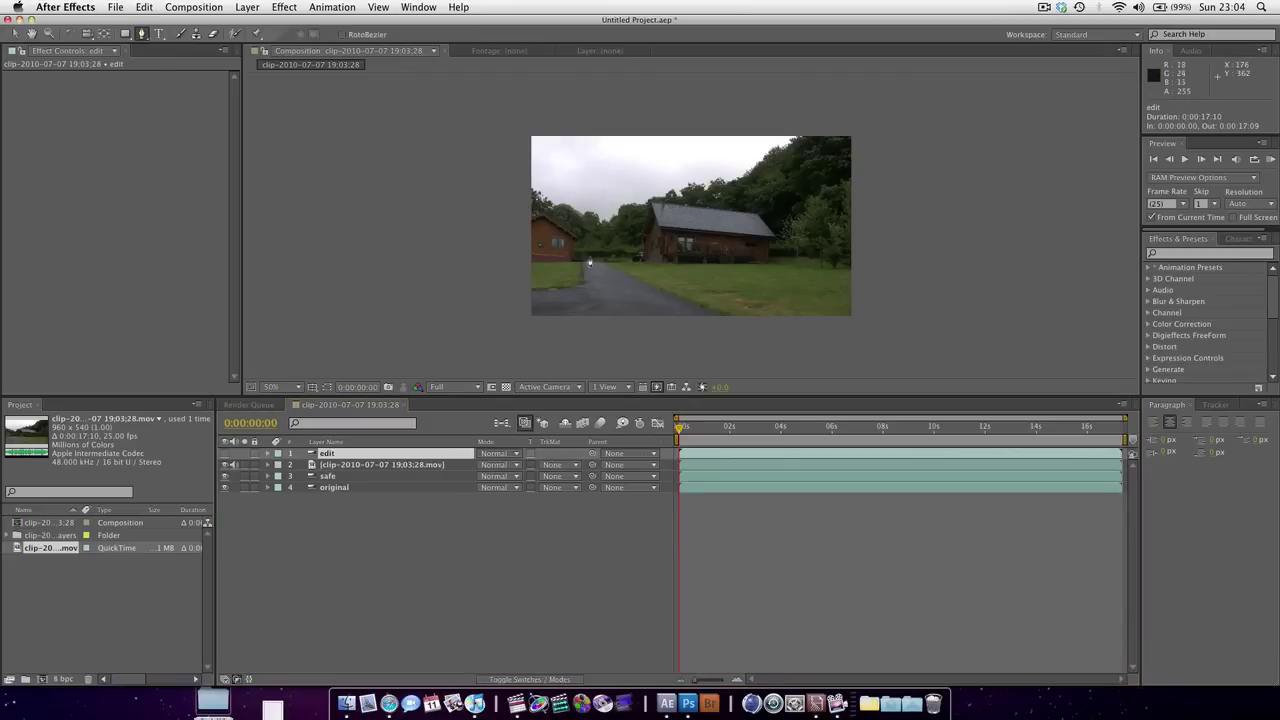
click(590, 253)
click(584, 241)
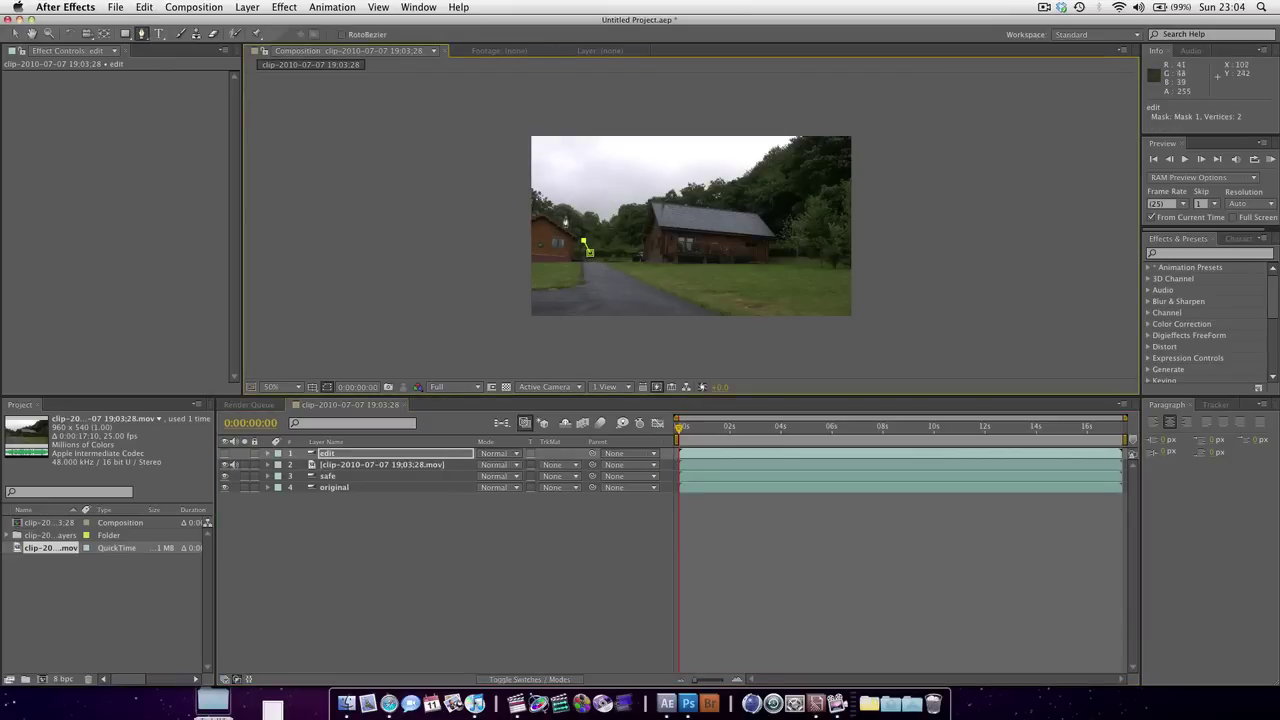
click(562, 211)
click(528, 206)
- Close the nine-point mask below the cabin, show the edit layer again and hide the mask outline
click(503, 290)
click(540, 292)
drag(542, 293, 553, 292)
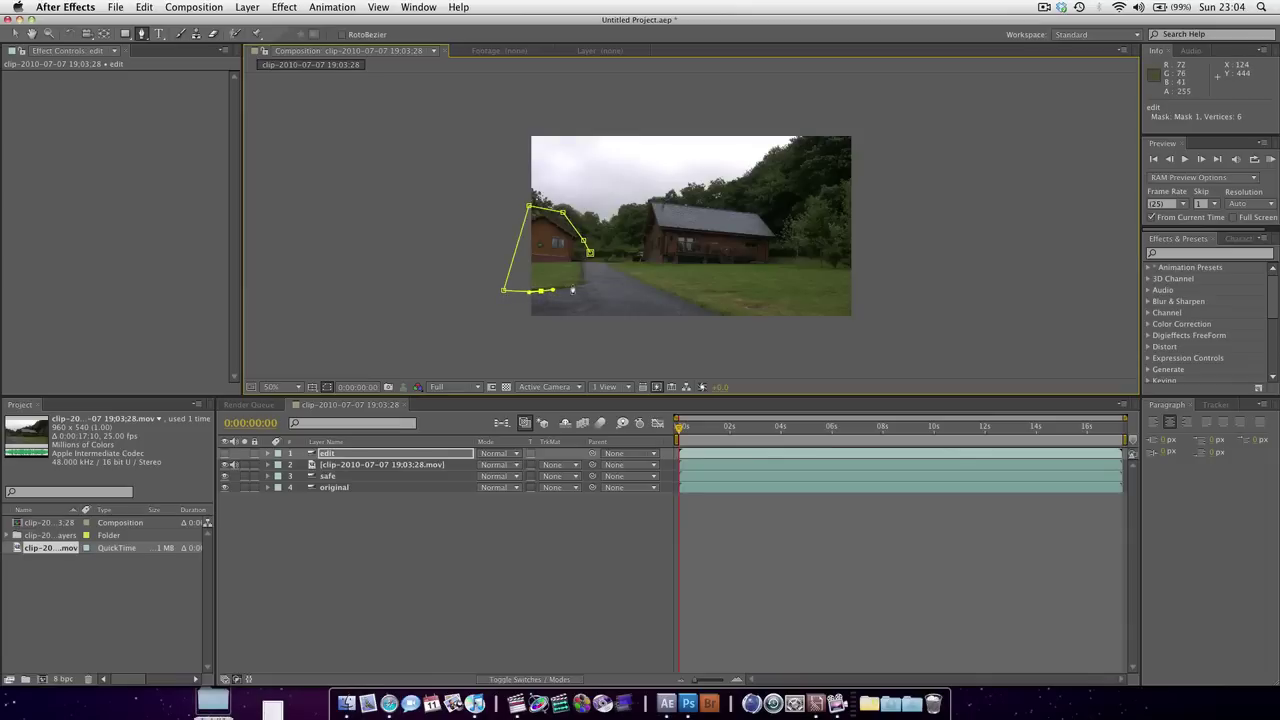
click(585, 285)
click(590, 260)
click(224, 453)
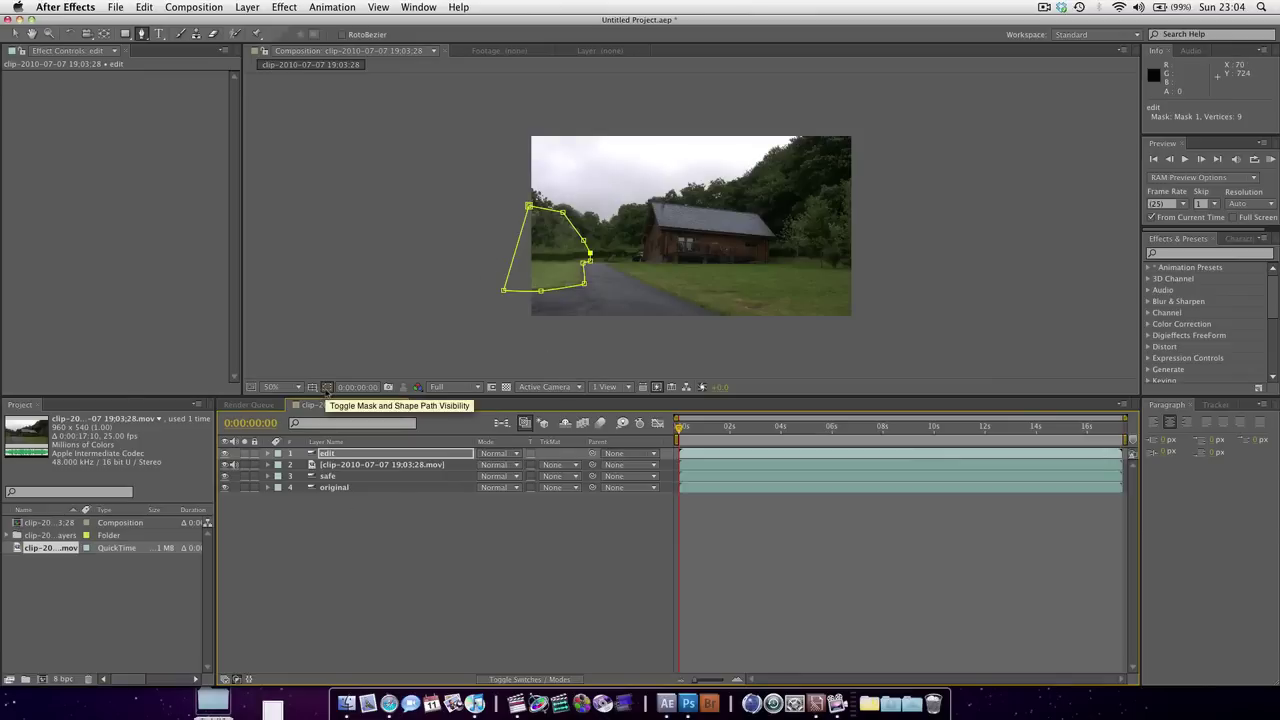
click(327, 389)
- Preview the masked composition, then zoom in and pan to the driveway and hedge
key(space)
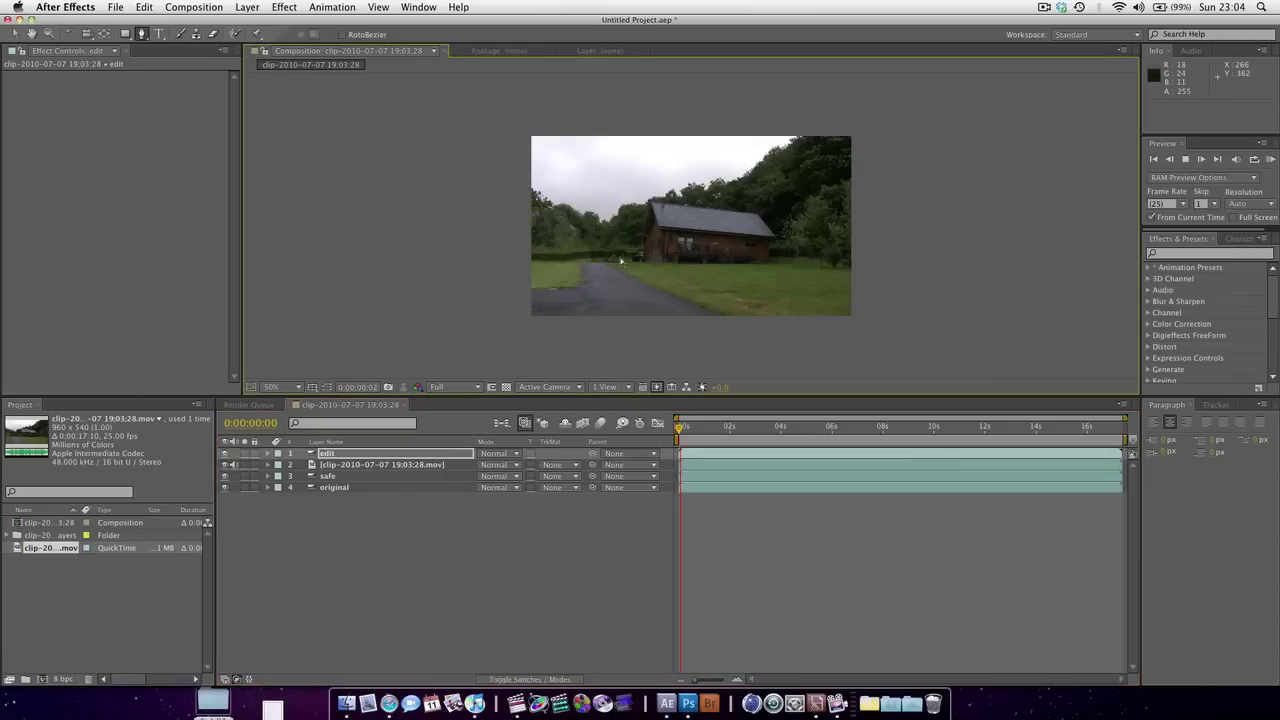
key(space)
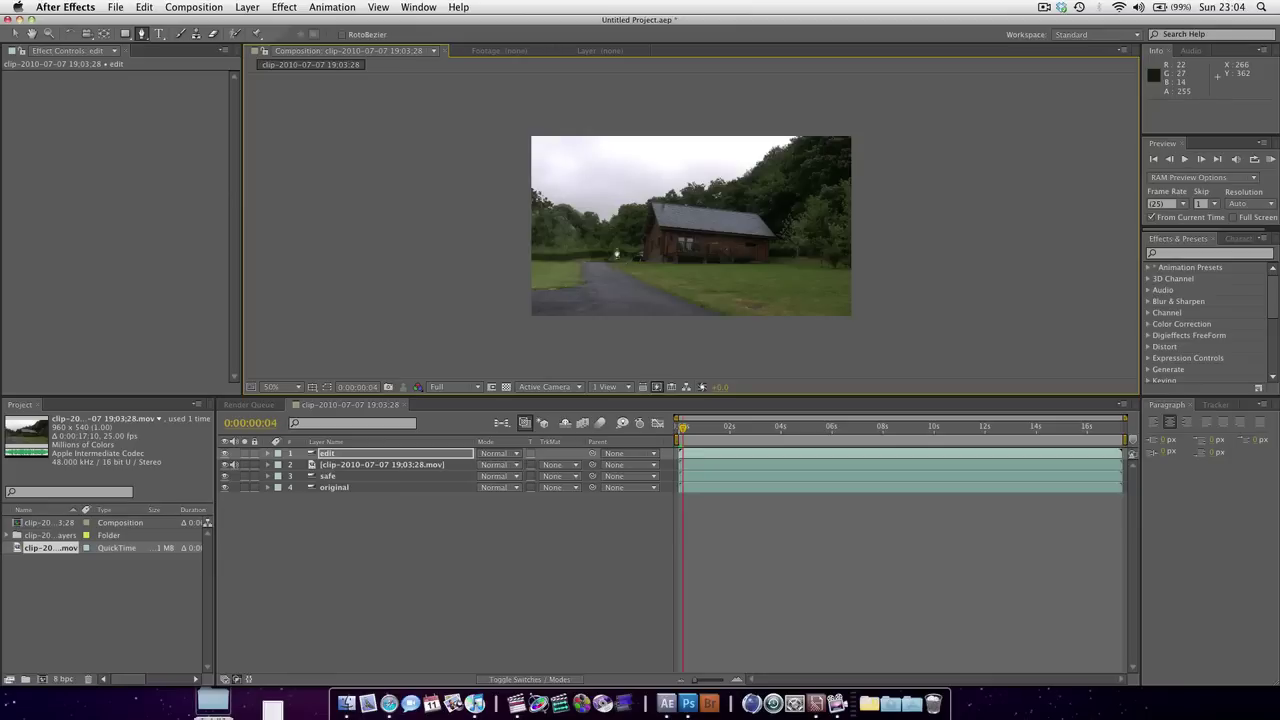
key(v)
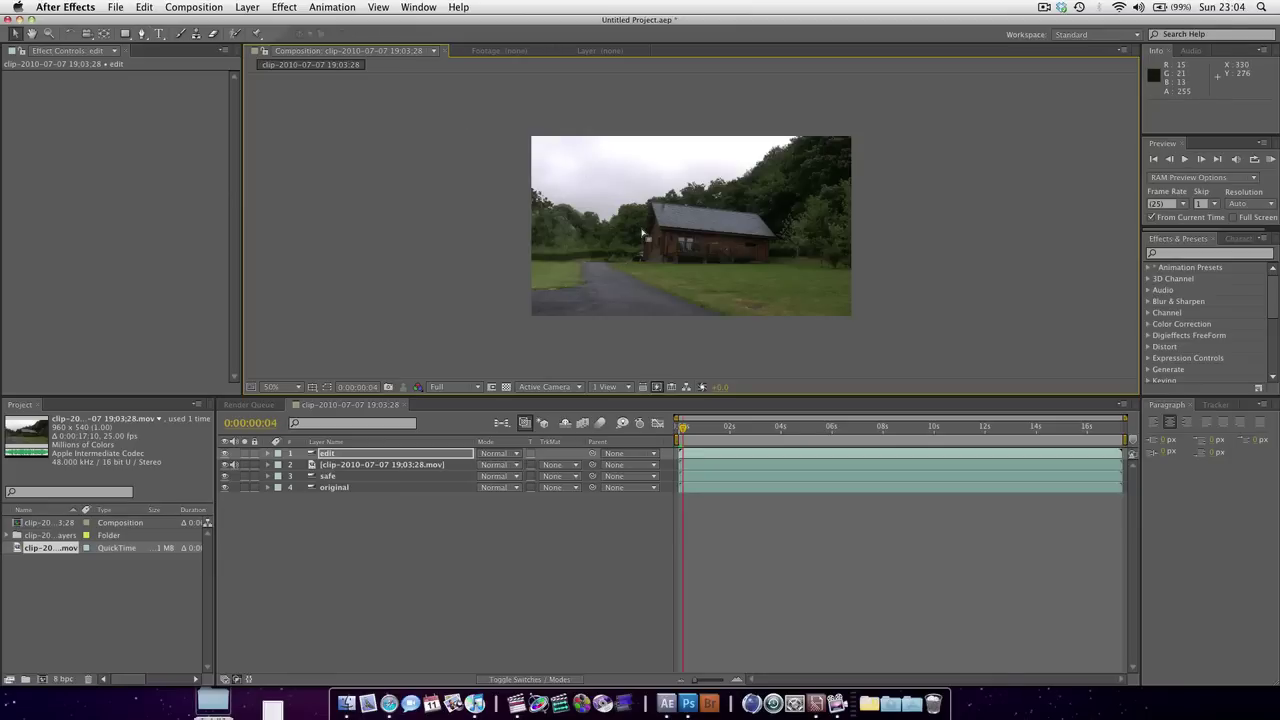
key(period)
key(period)
key(h)
drag(474, 271, 804, 208)
key(v)
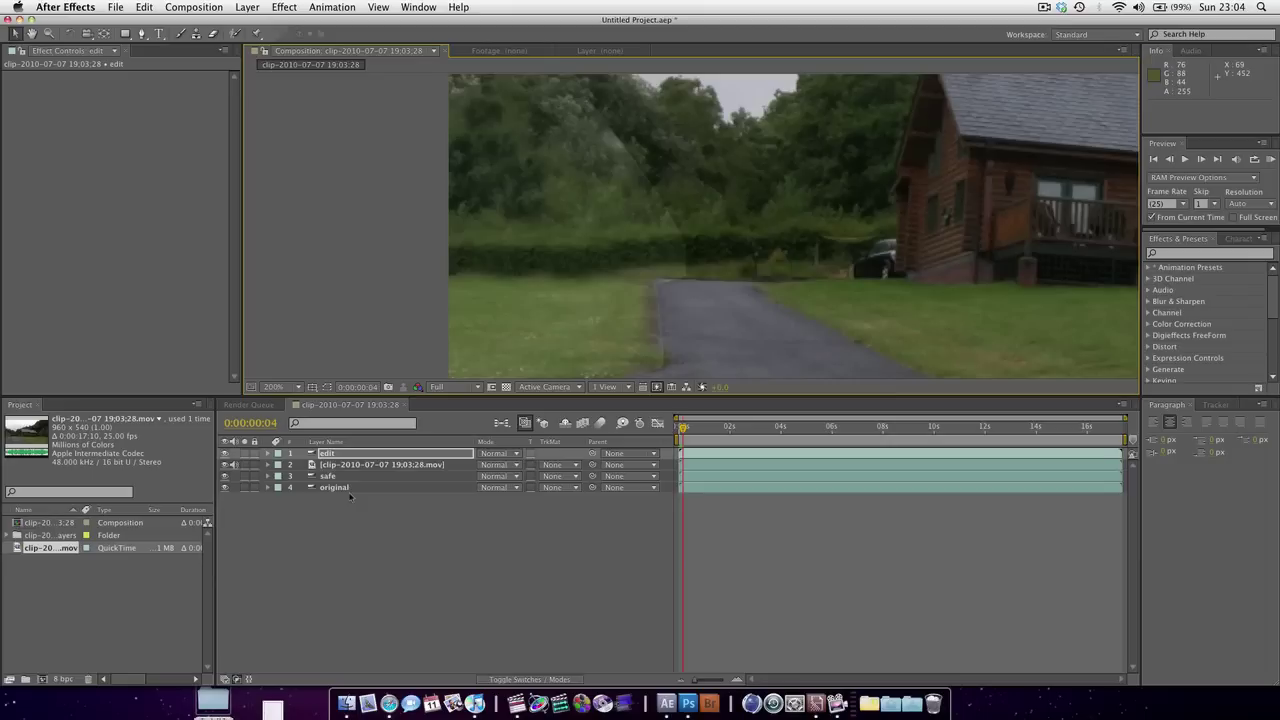
- Set Mask 1's feather to 24 pixels, zoom back to 100% and scrub to check the edge
key(f)
drag(495, 479, 508, 479)
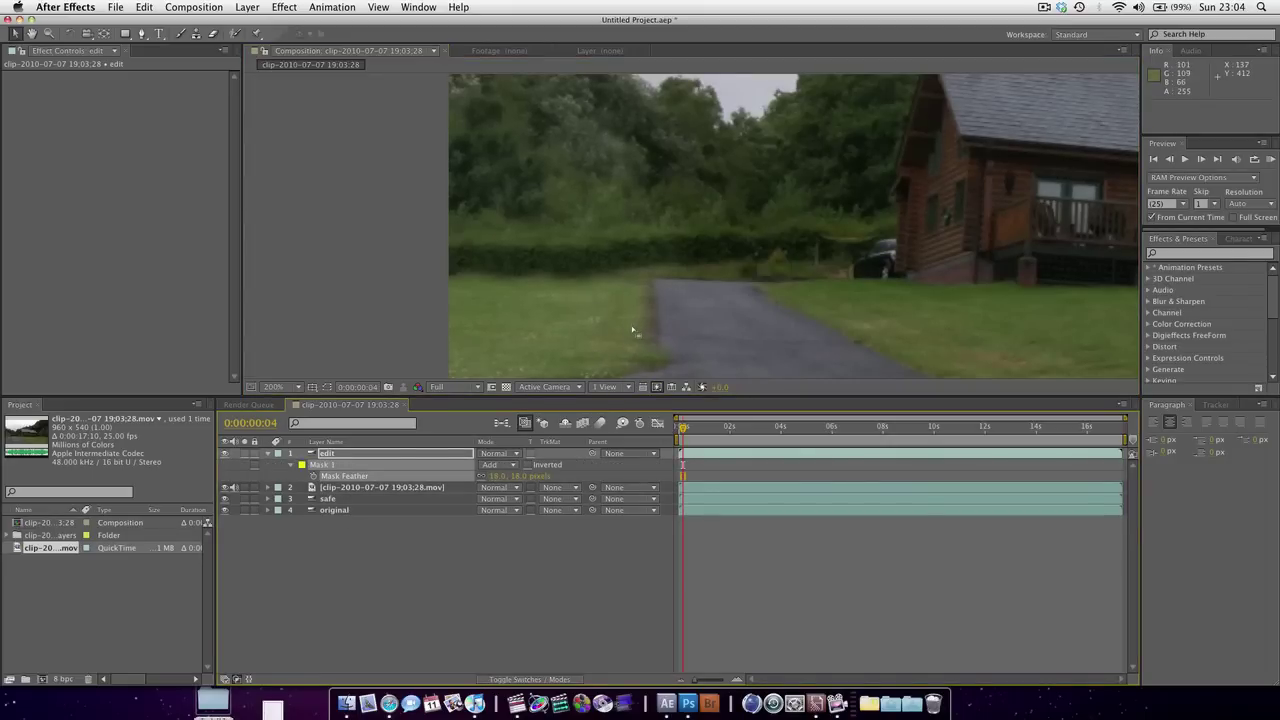
key(h)
mouse_move(609, 260)
mouse_down()
mouse_move(537, 337)
mouse_move(519, 323)
mouse_move(563, 271)
mouse_move(609, 263)
mouse_up()
key(v)
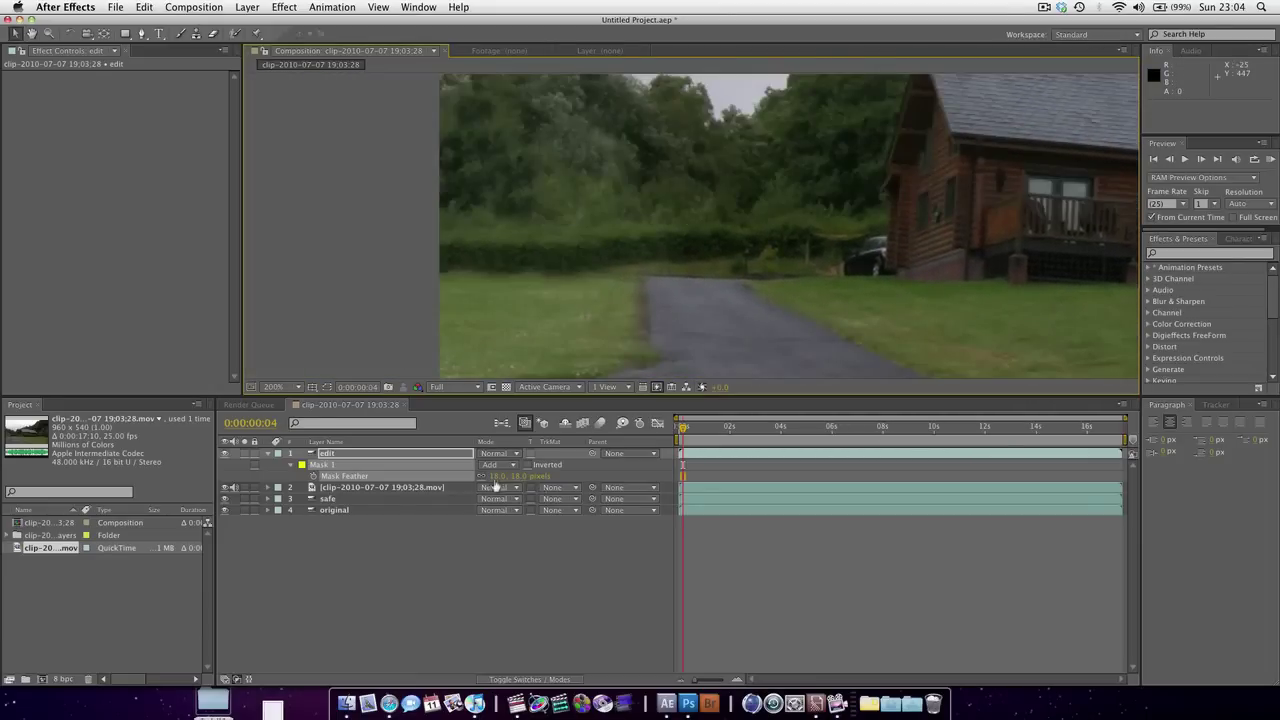
drag(494, 477, 504, 477)
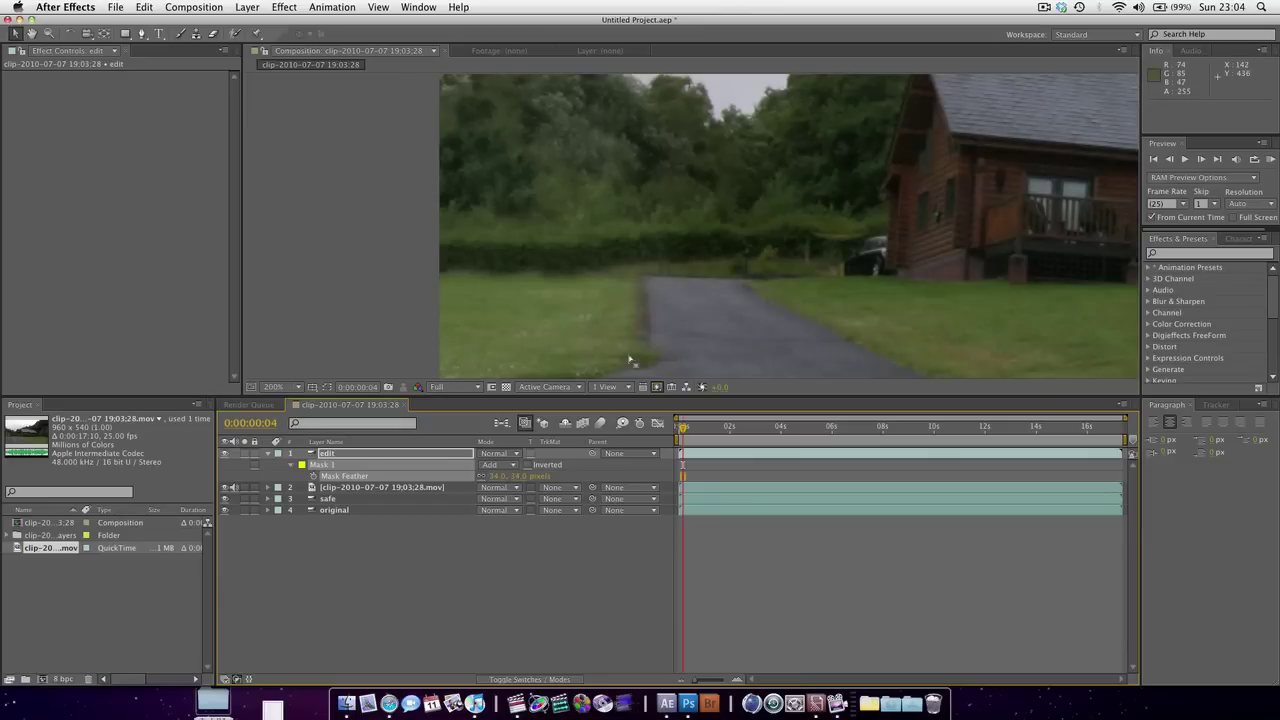
drag(654, 266, 553, 316)
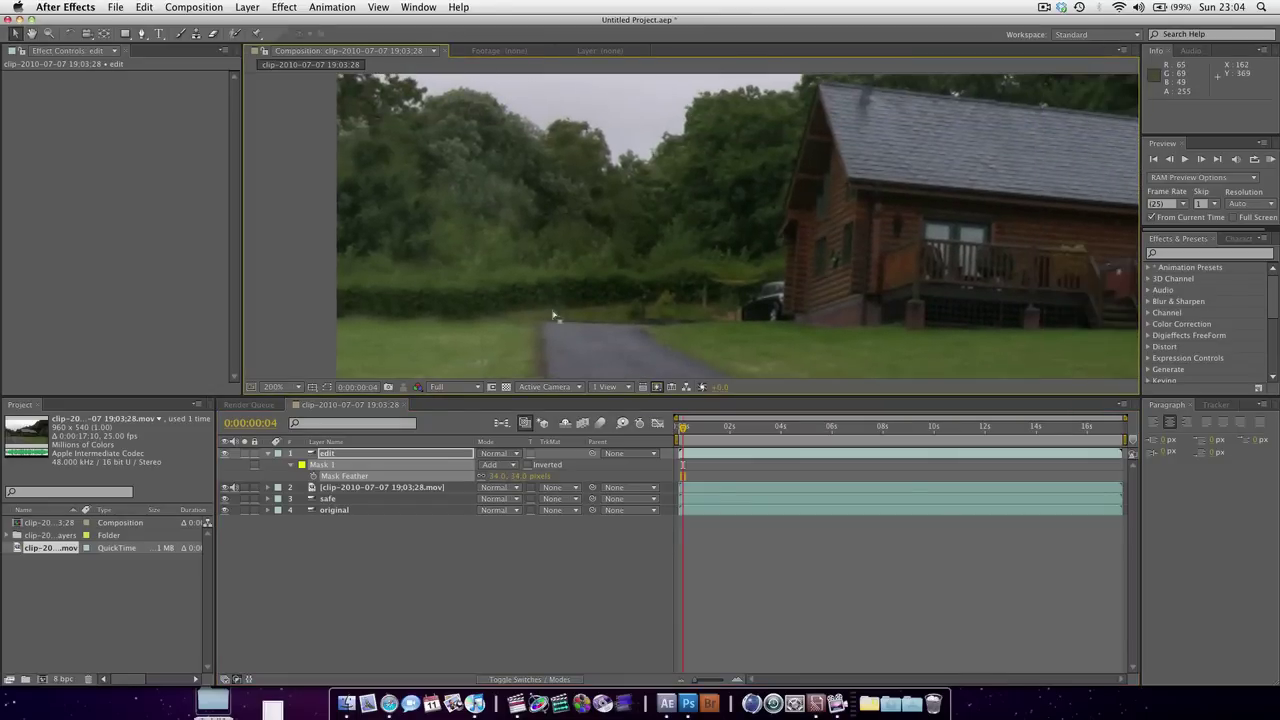
key(comma)
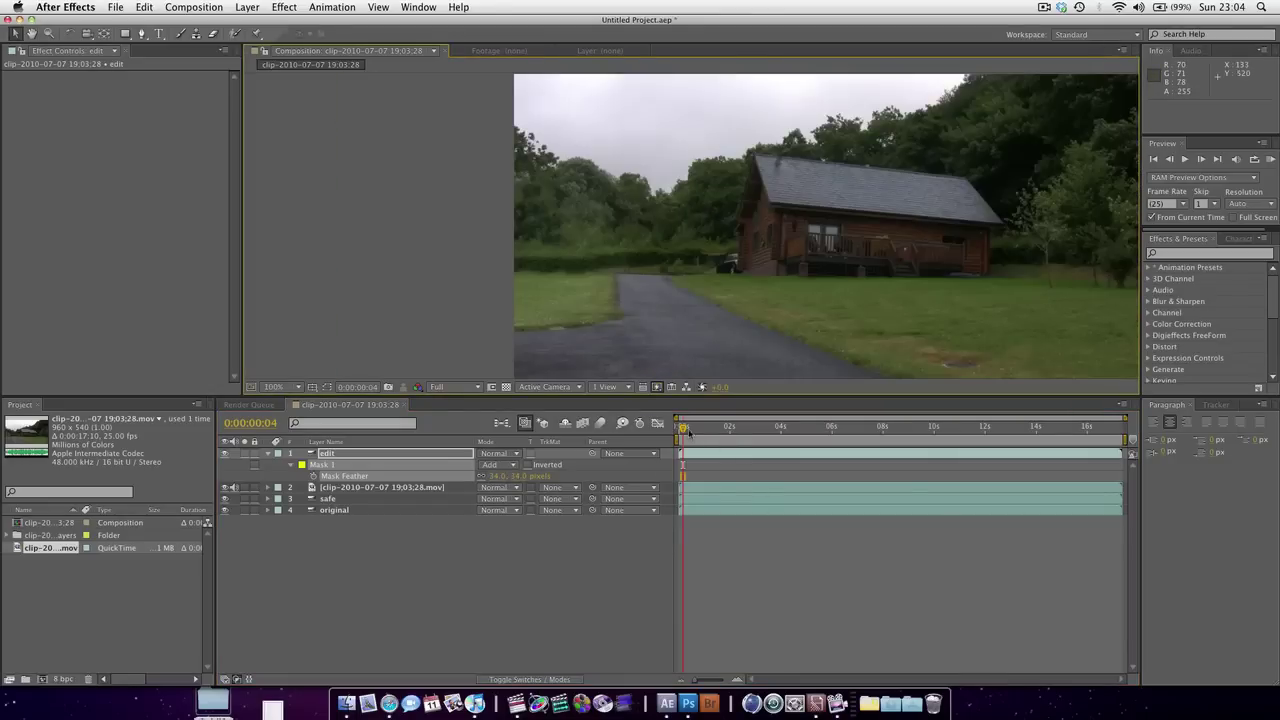
drag(688, 432, 983, 428)
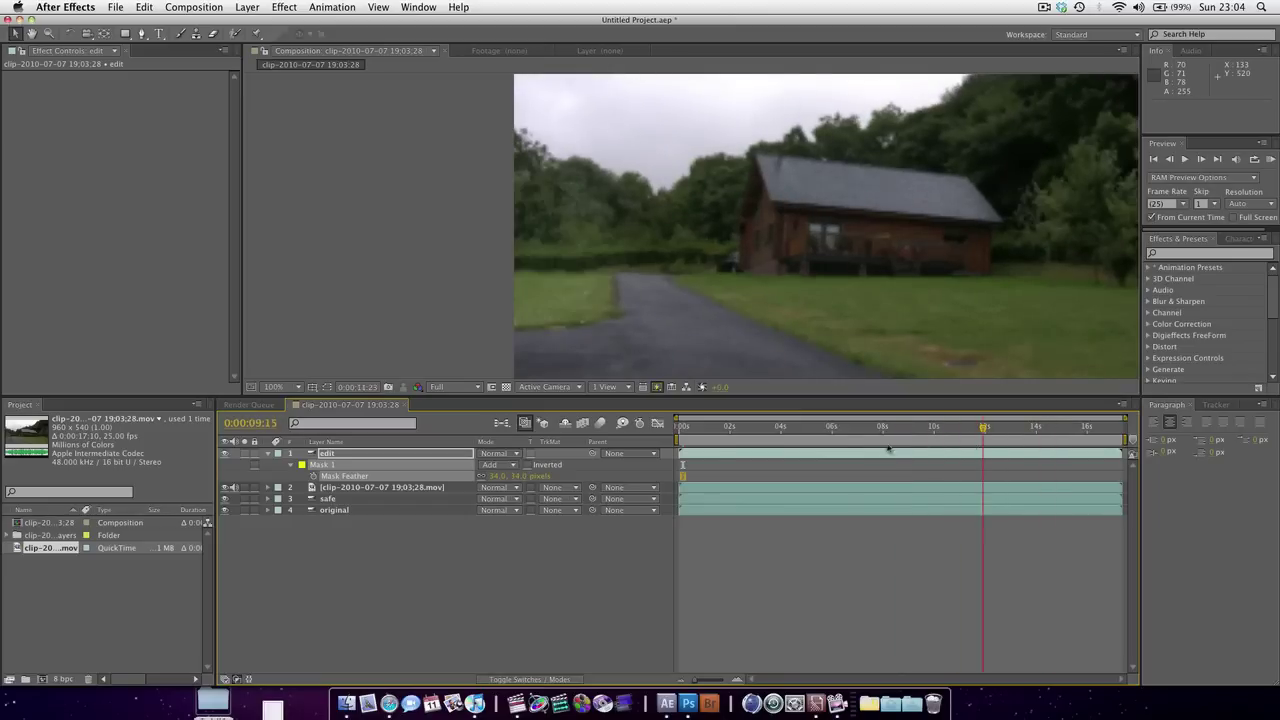
drag(888, 449, 588, 440)
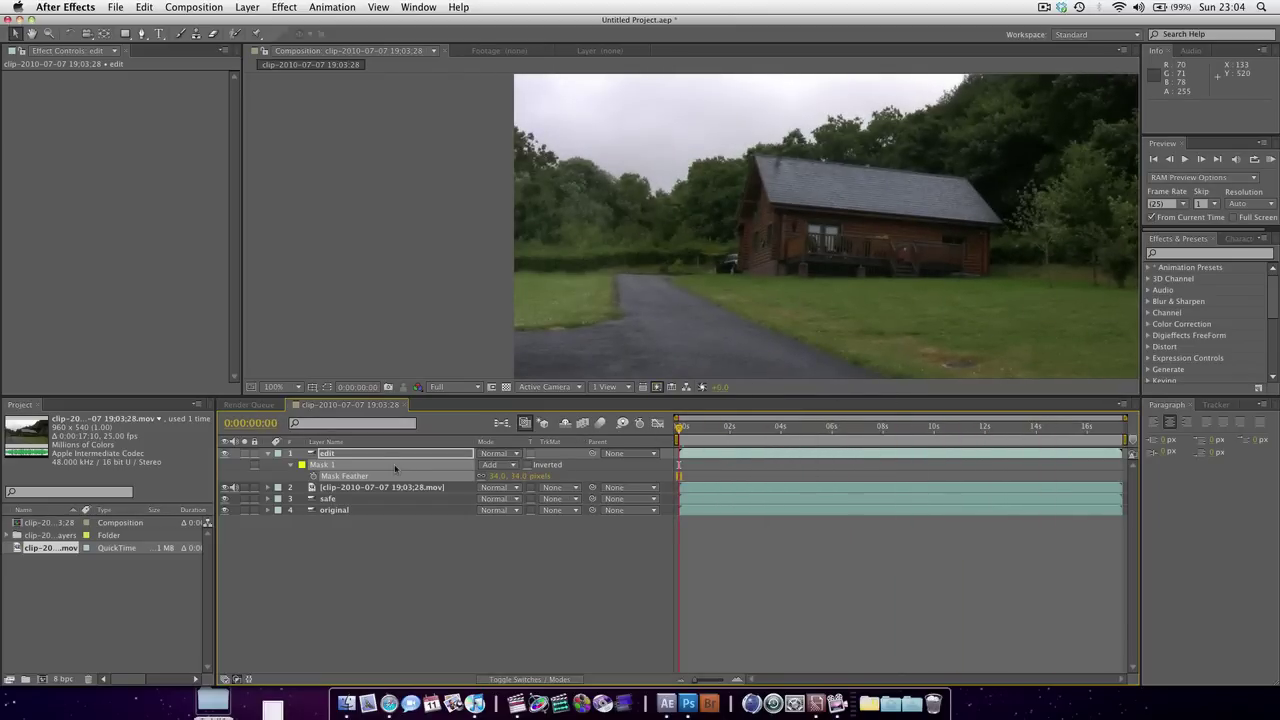
- Apply Stabilize Motion to the clip layer with Rotation enabled
click(432, 487)
right_click(729, 492)
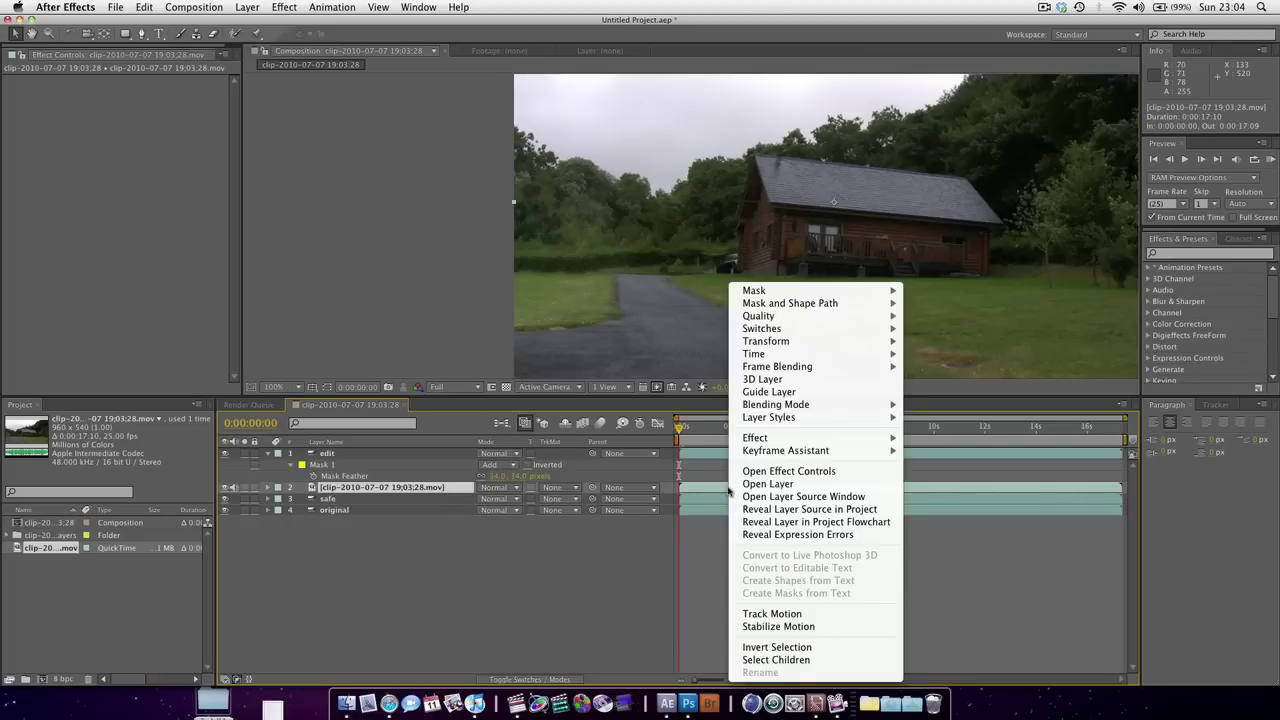
click(797, 627)
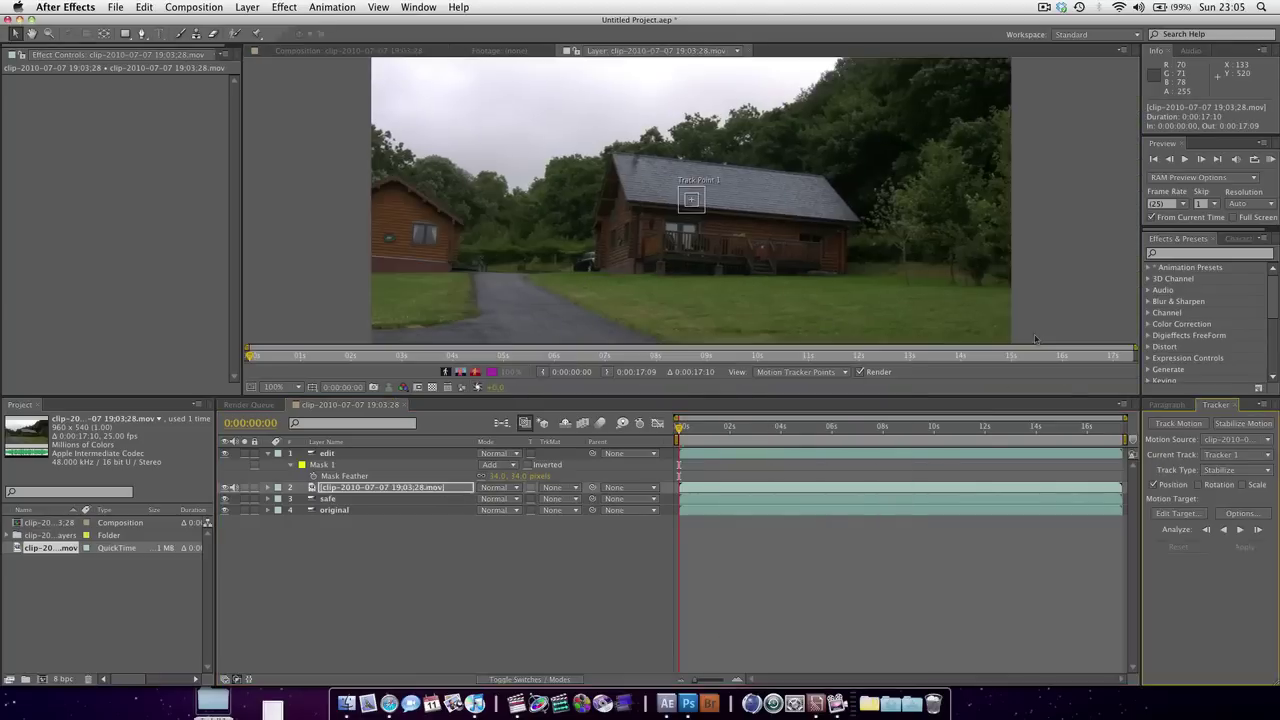
click(1199, 485)
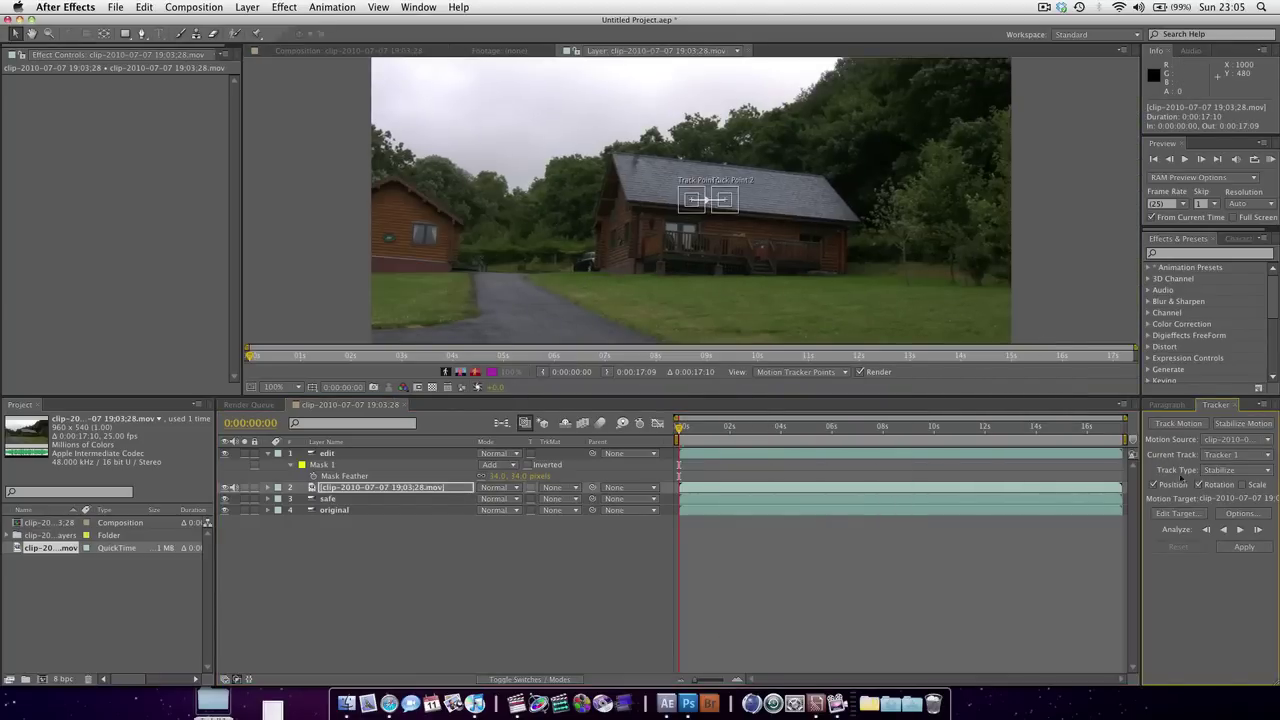
- Place track point 1 on the left cabin and track point 2 on the right-hand grass, then analyse forward
drag(692, 200, 389, 237)
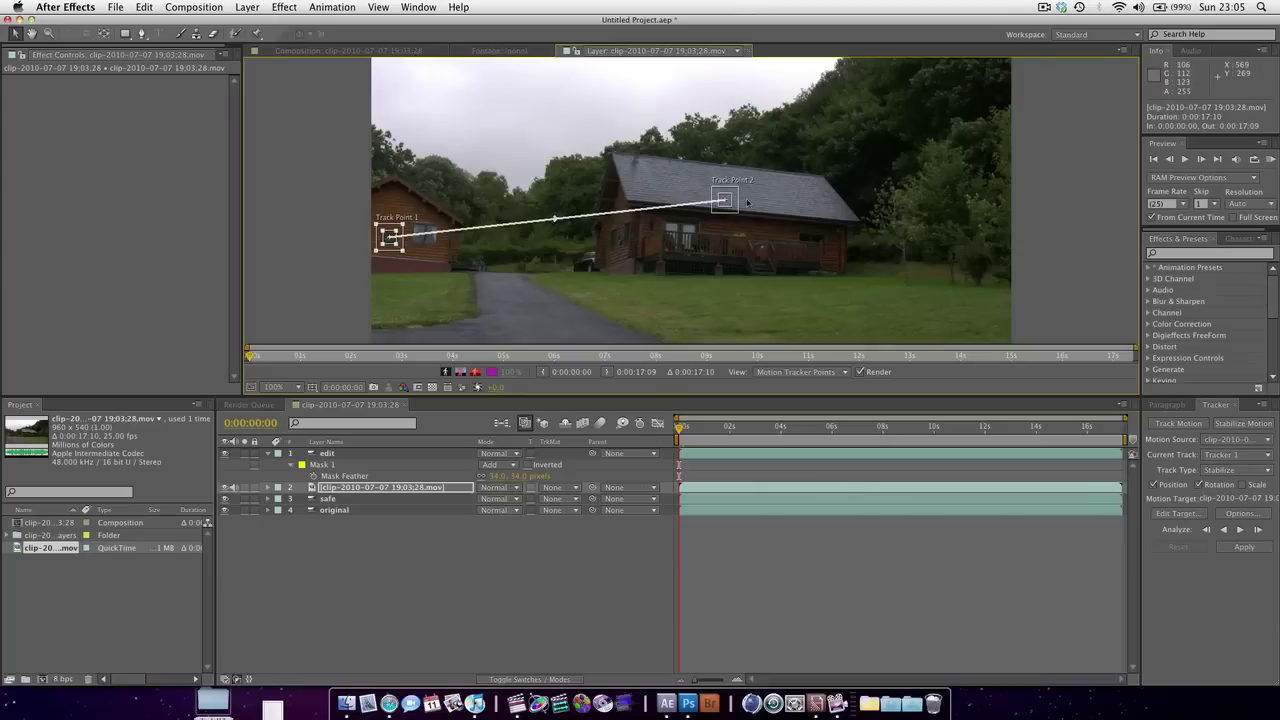
drag(730, 199, 911, 286)
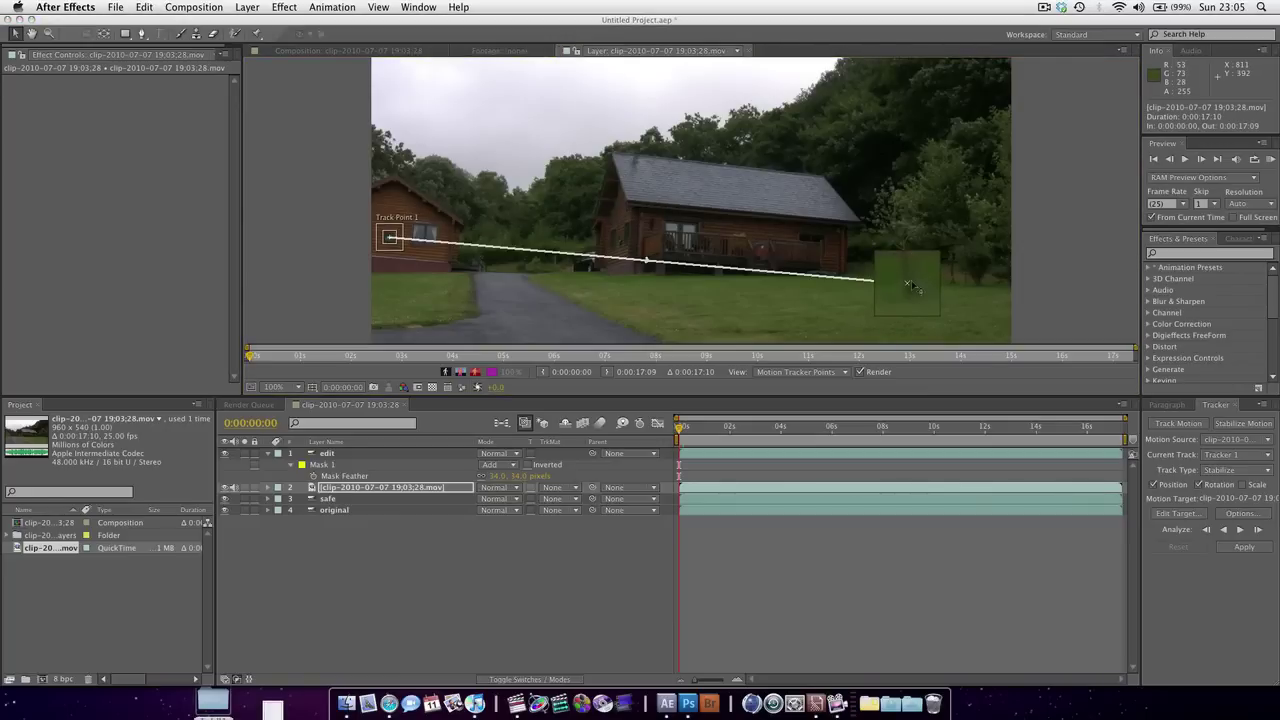
drag(908, 286, 908, 286)
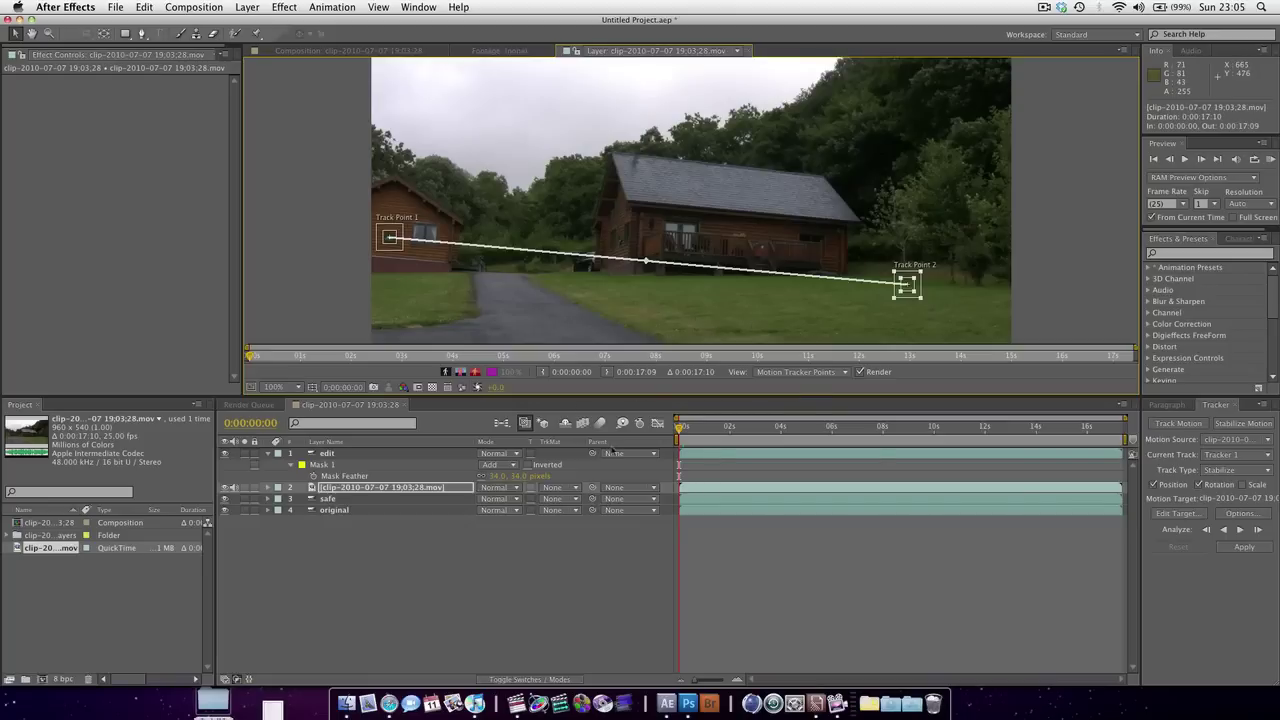
click(1240, 531)
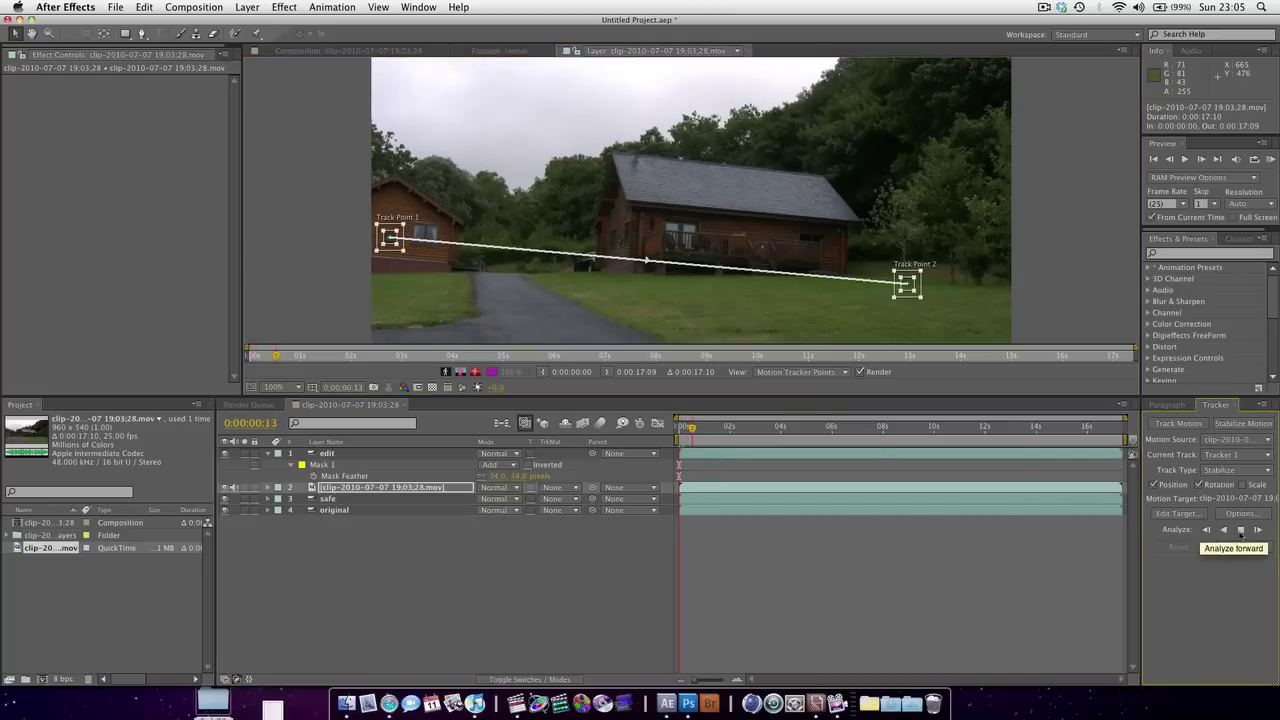